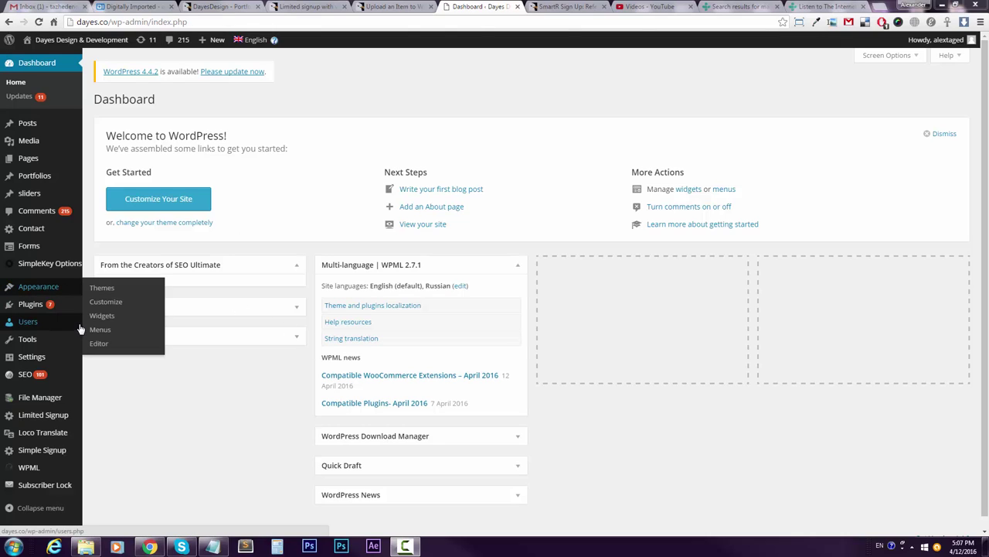
Upload simple-signup-viral-sharing.zip from the !!new v2 folder as a new plugin and install it
left_click(452, 194)
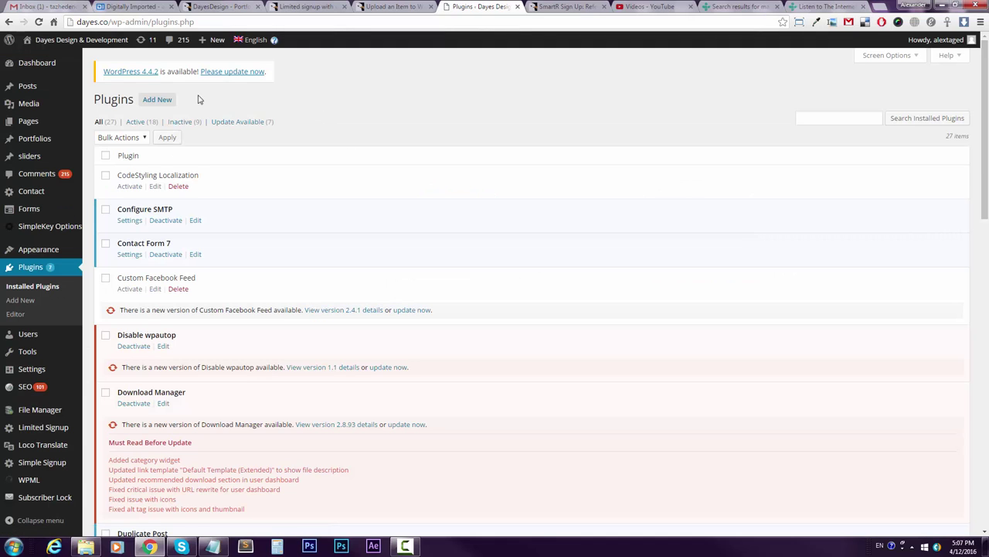
left_click(159, 102)
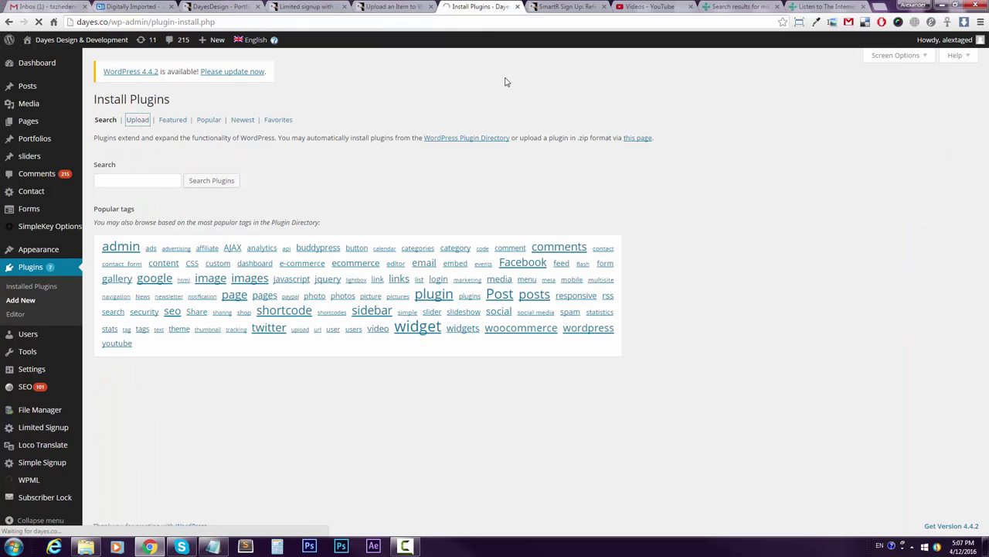
left_click(126, 179)
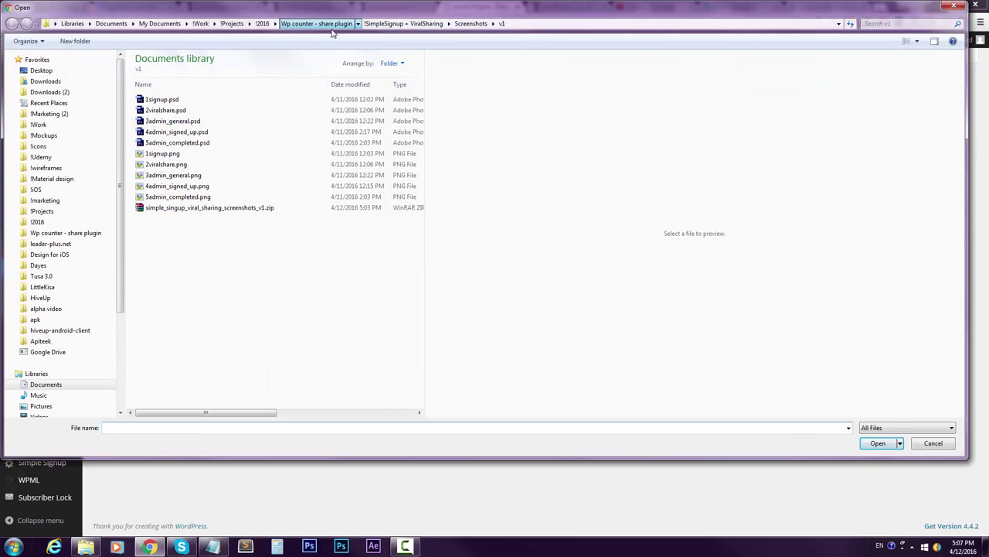
left_click(317, 24)
double_click(188, 110)
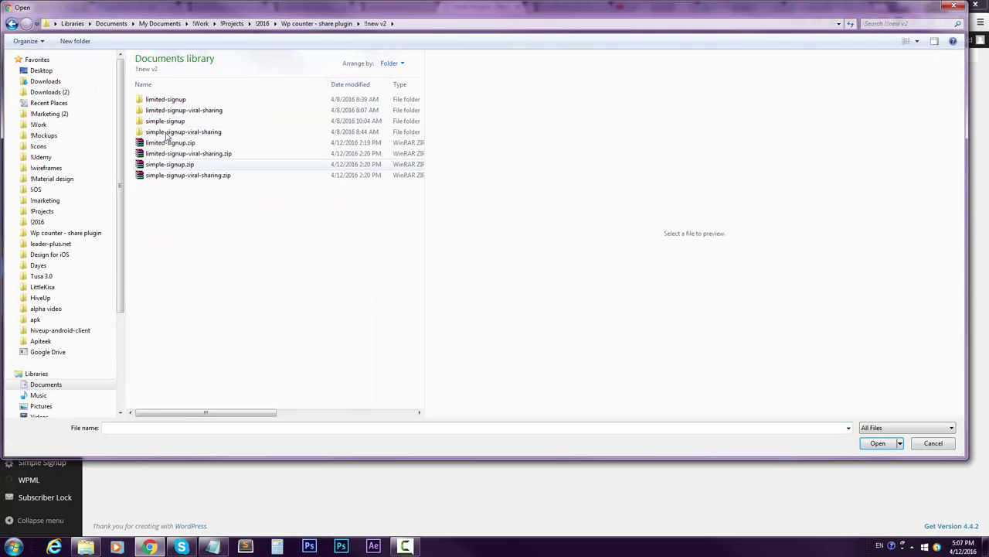
double_click(216, 176)
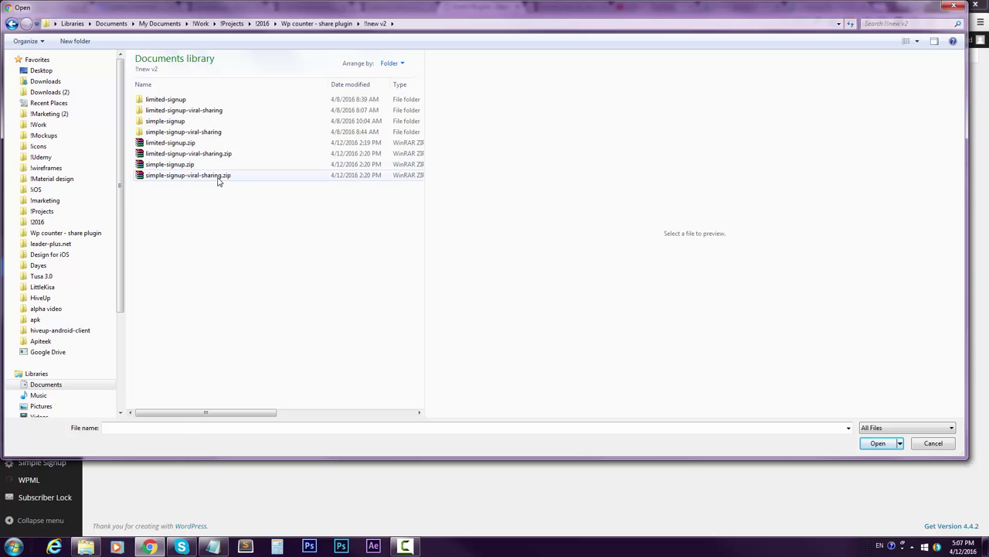
left_click(255, 181)
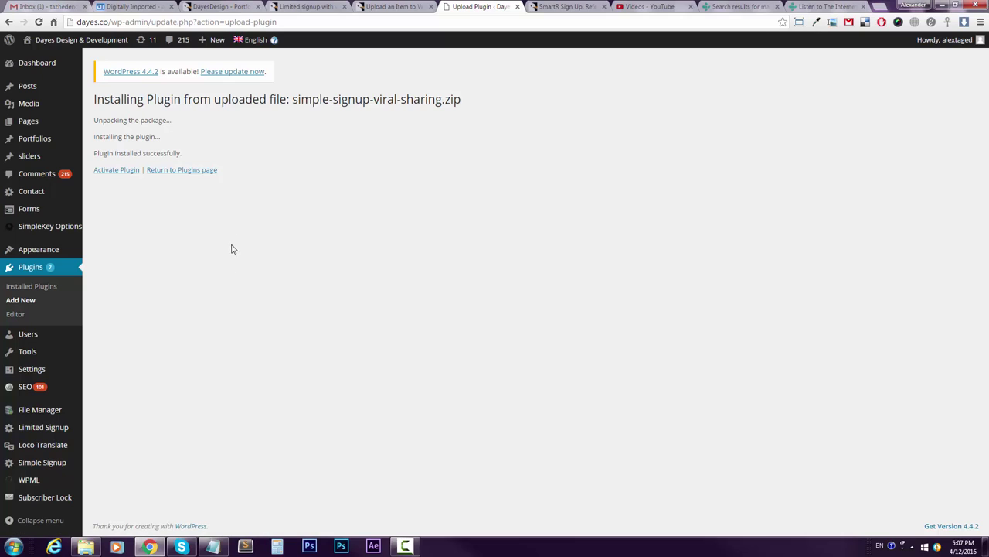
Activate Simple Signup + Viral Sharing and open its General Settings page
left_click(122, 171)
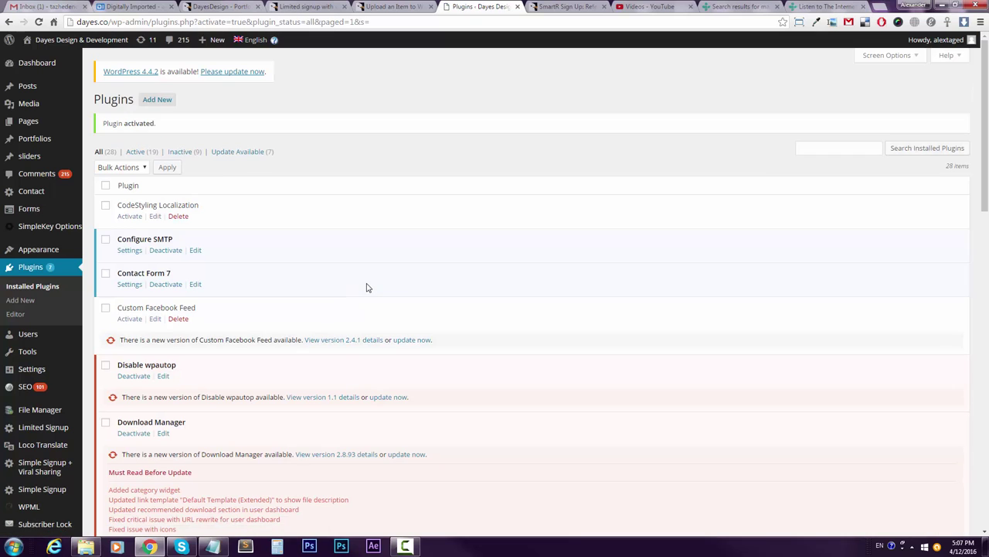
mouse_move(40, 410)
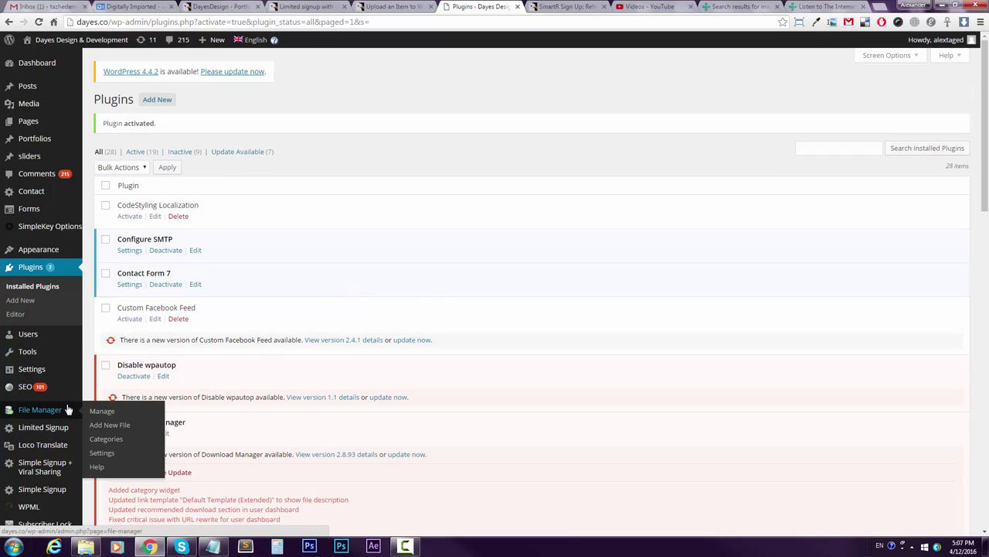
scroll(51, 422, "down", 2)
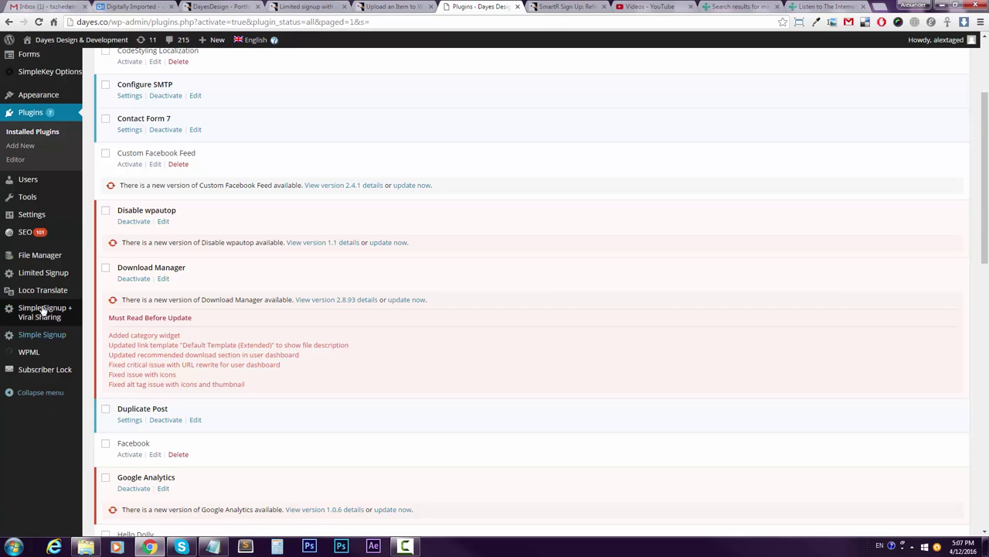
mouse_move(44, 312)
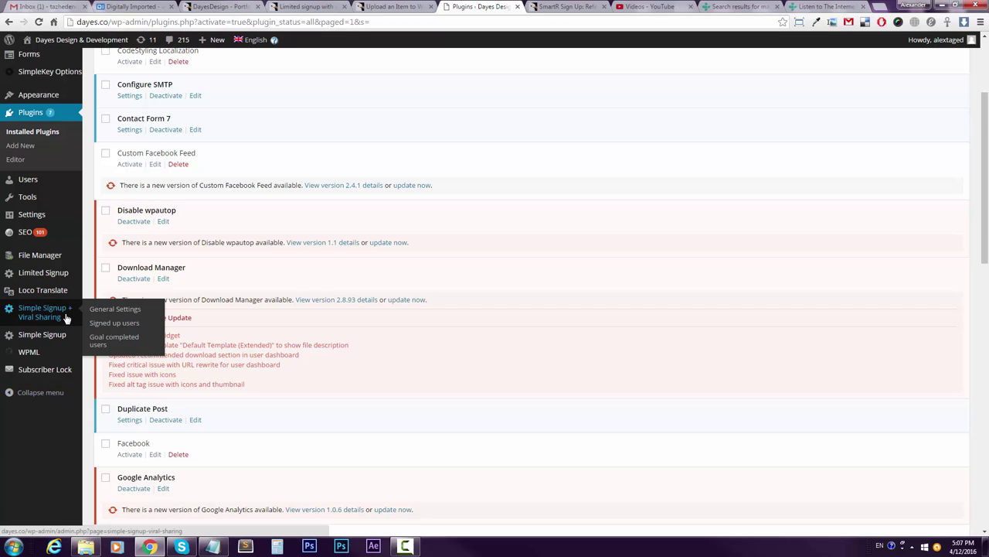
left_click(58, 315)
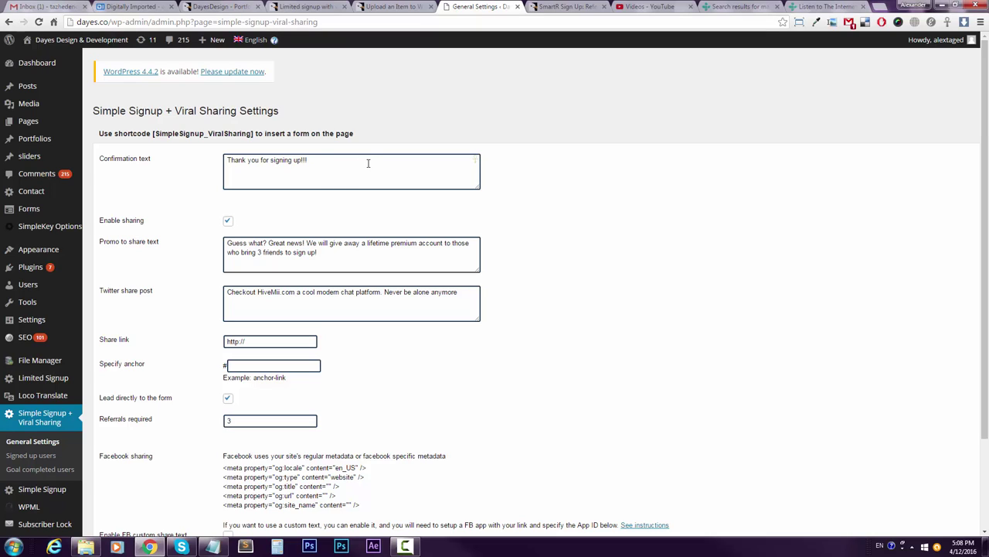
Toggle Enable sharing off and back on, then review the confirmation and promo texts
left_click(228, 221)
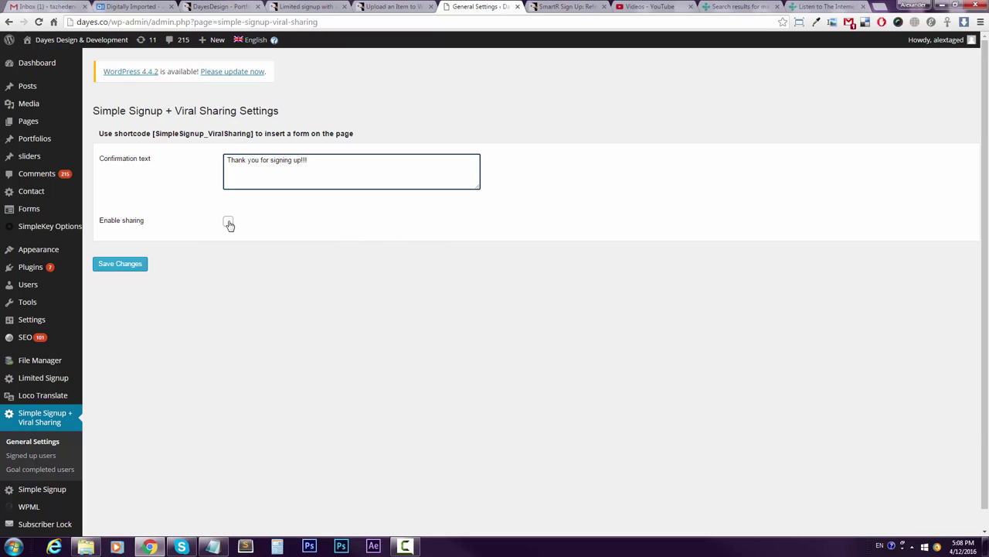
left_click(228, 221)
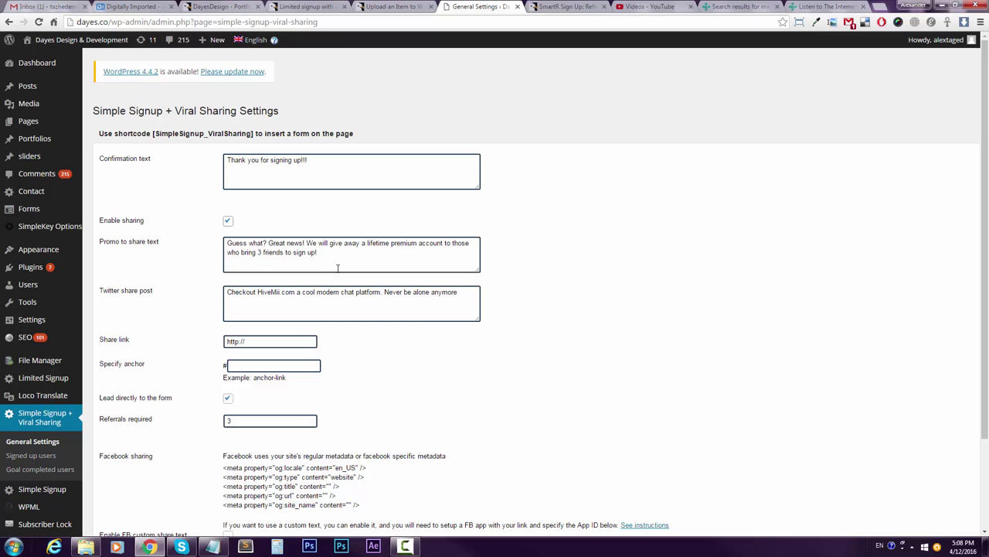
left_click_drag(328, 257, 187, 247)
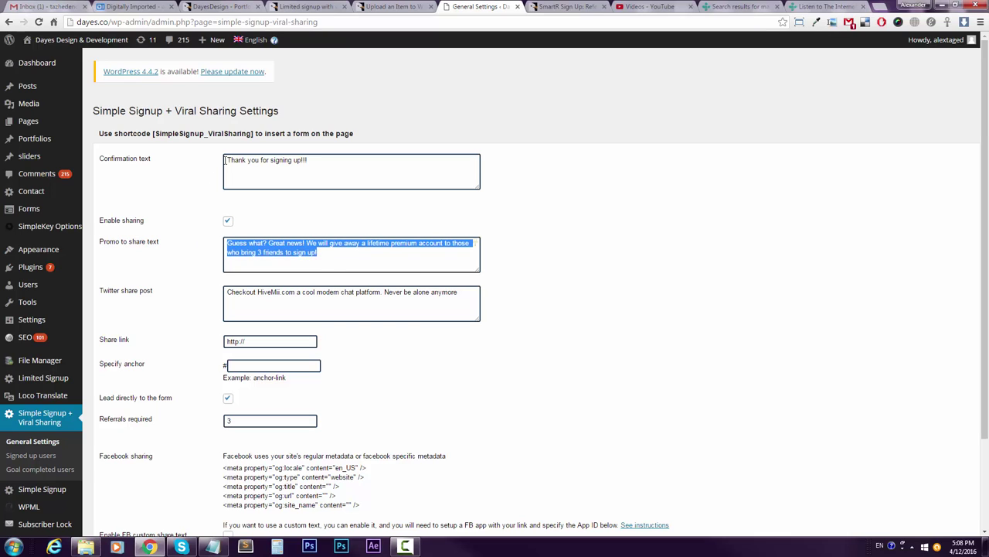
left_click_drag(225, 160, 374, 160)
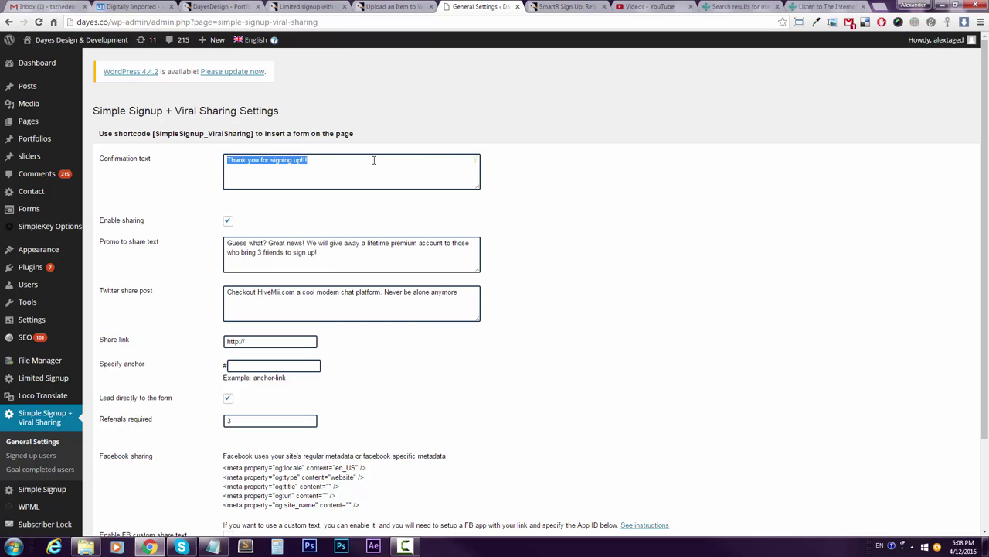
left_click(323, 205)
scroll(328, 217, "down", 1)
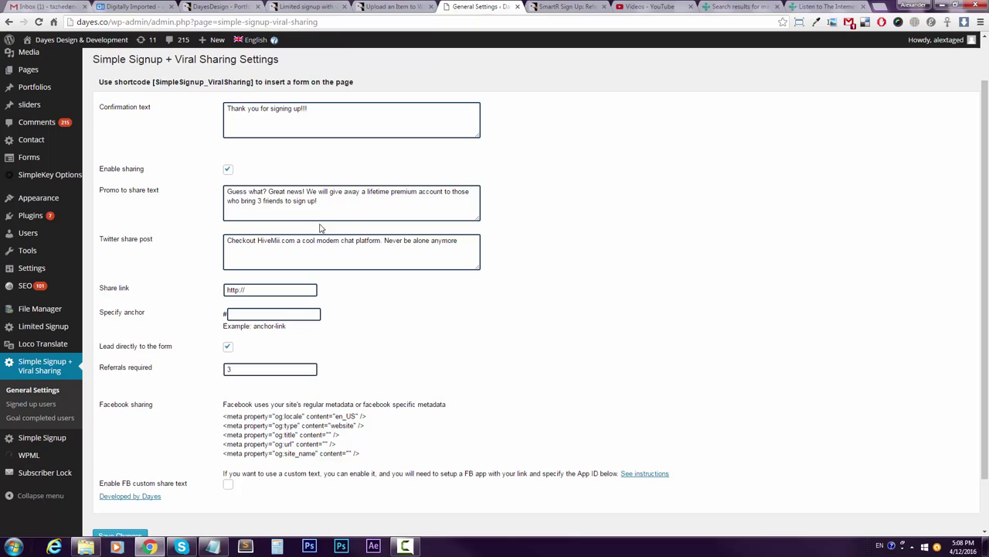
Point out the promo message's lifetime premium reward and '3 friends to sign up!' wording
left_click_drag(325, 210, 207, 179)
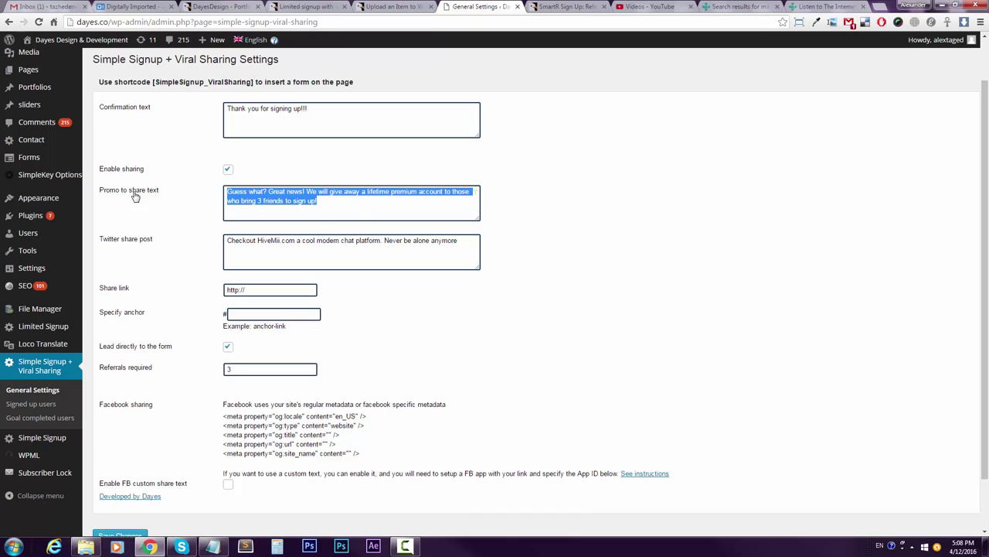
left_click(355, 210)
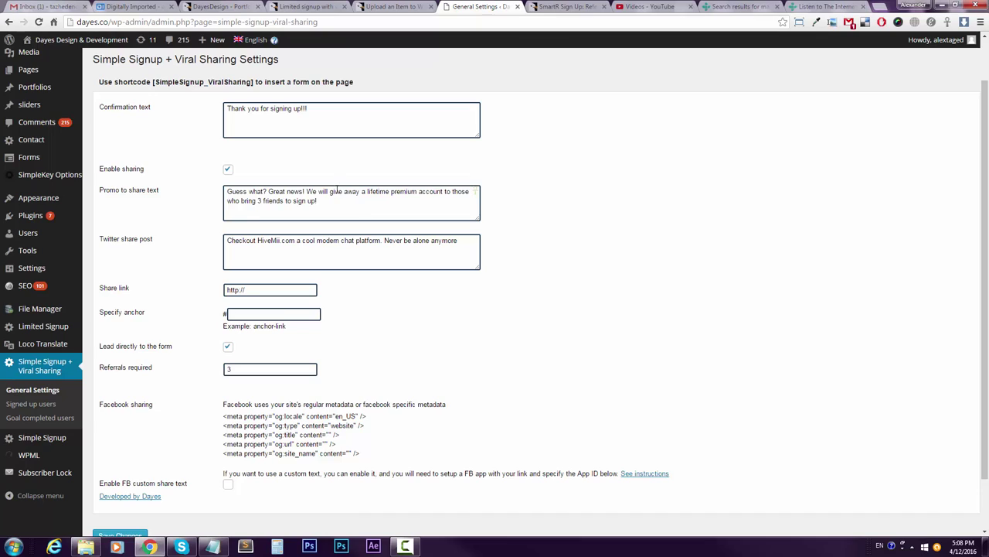
key("ctrl+a")
left_click(339, 202)
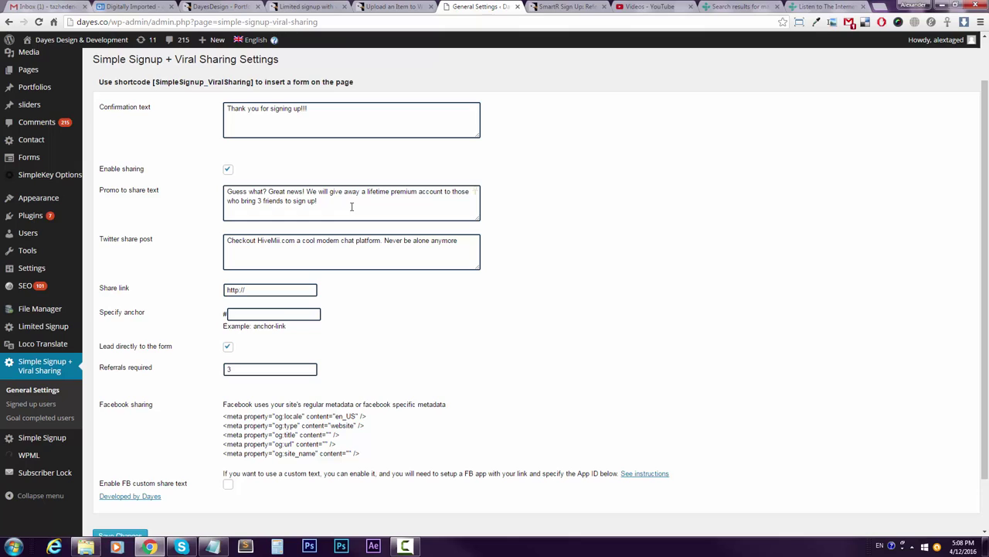
left_click(420, 192, "shift")
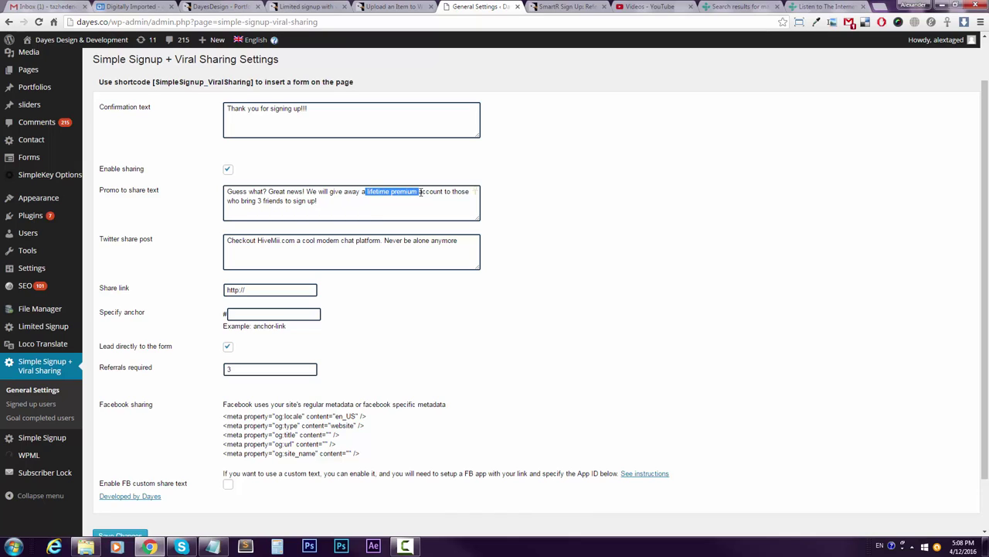
left_click_drag(421, 193, 443, 194)
left_click_drag(257, 201, 356, 206)
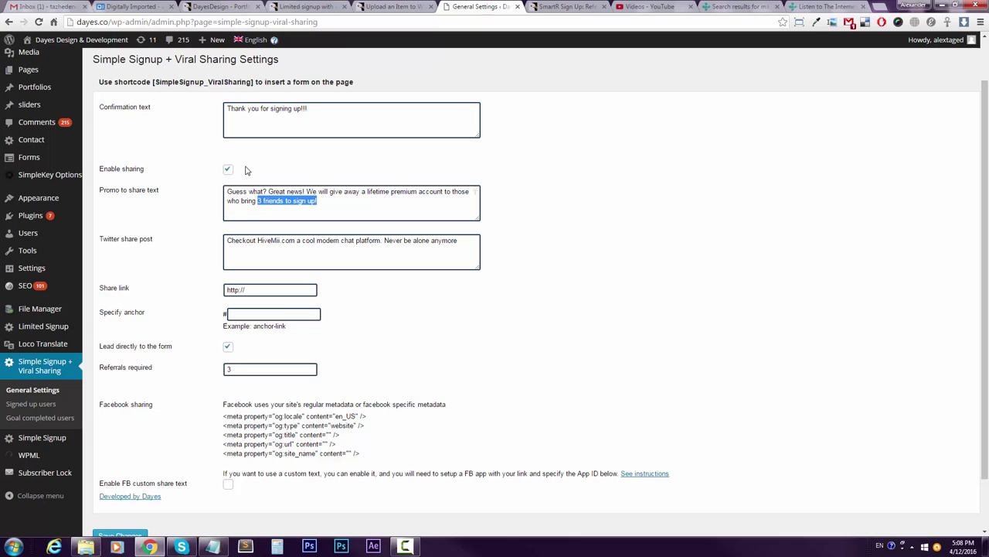
left_click(263, 203)
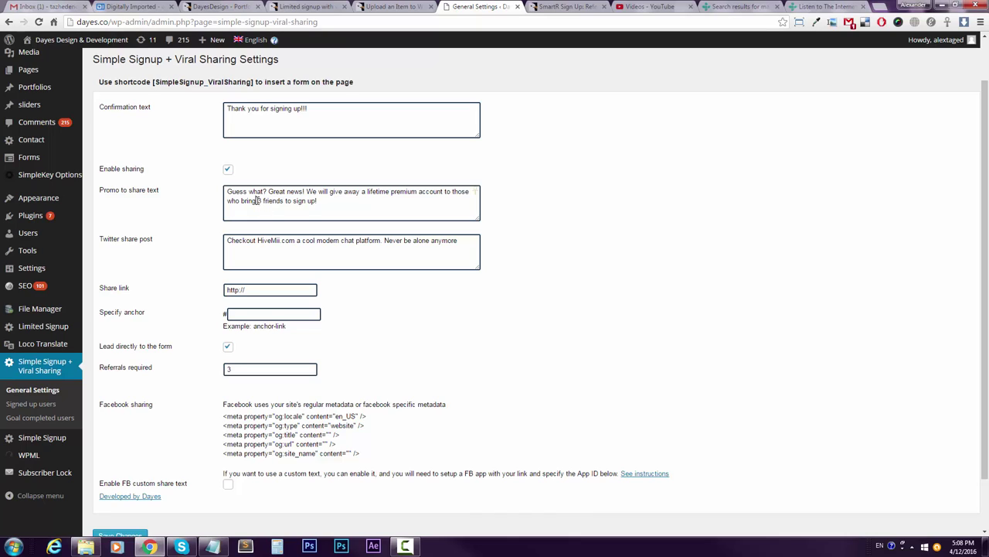
Change the promo text's 3 friends to 2 and set Referrals required to 2
double_click(259, 201)
type("2")
left_click(339, 202)
double_click(249, 366)
type("2")
scroll(175, 385, "up", 1)
In a new tab, publish a post titled 'Simple Singup + Viral Sharing demo'
middle_click(28, 85)
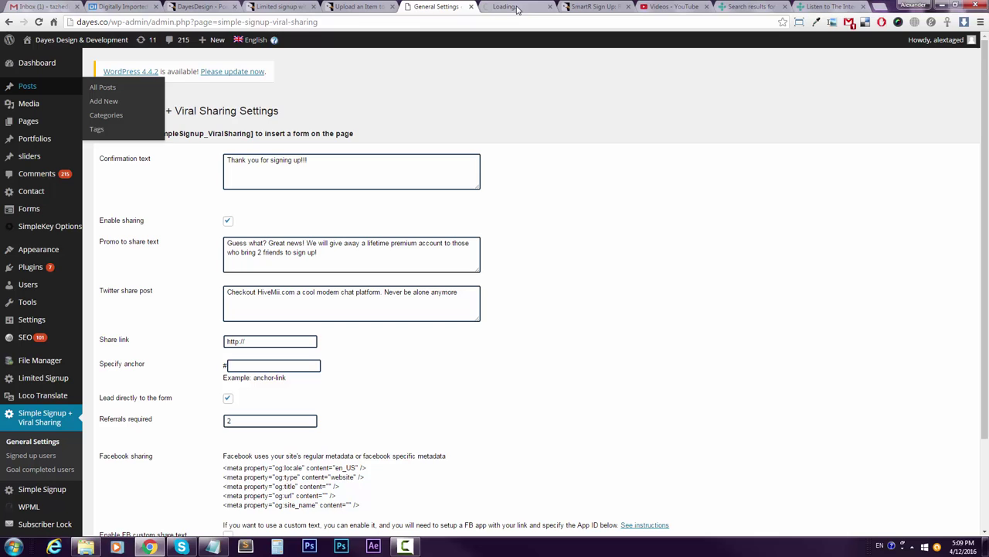
left_click(288, 345)
left_click(499, 14)
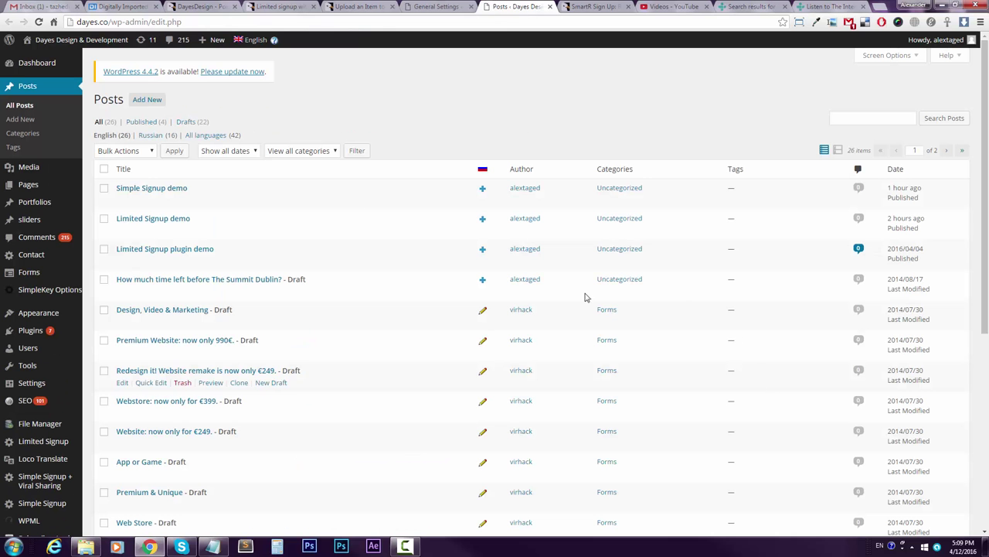
left_click(147, 99)
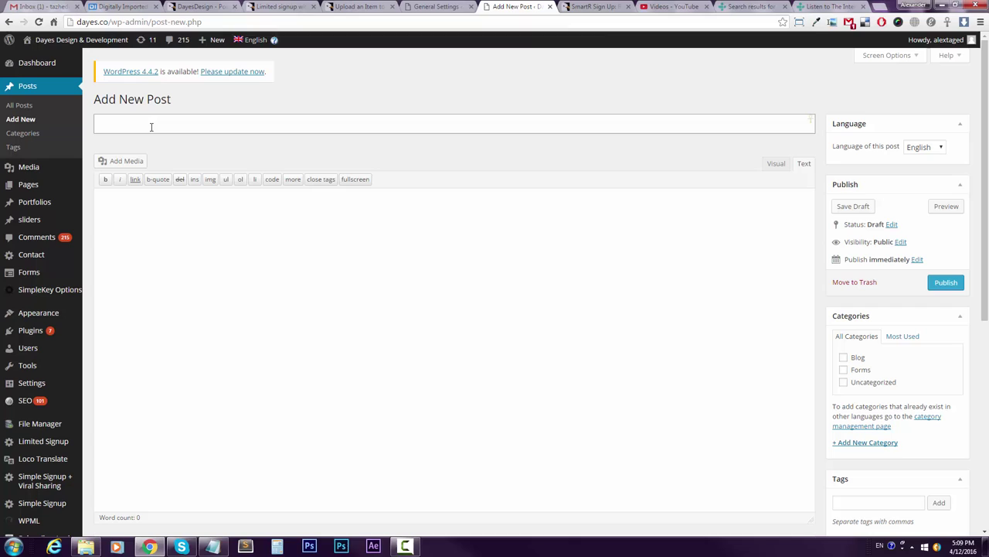
type("Simple Sing")
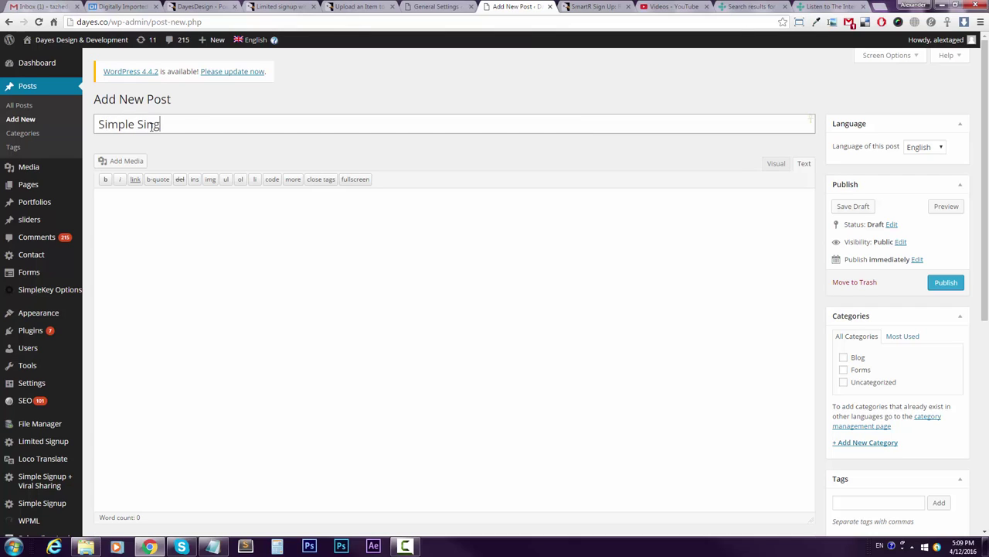
type("up + Vira")
type("l Sharing demo")
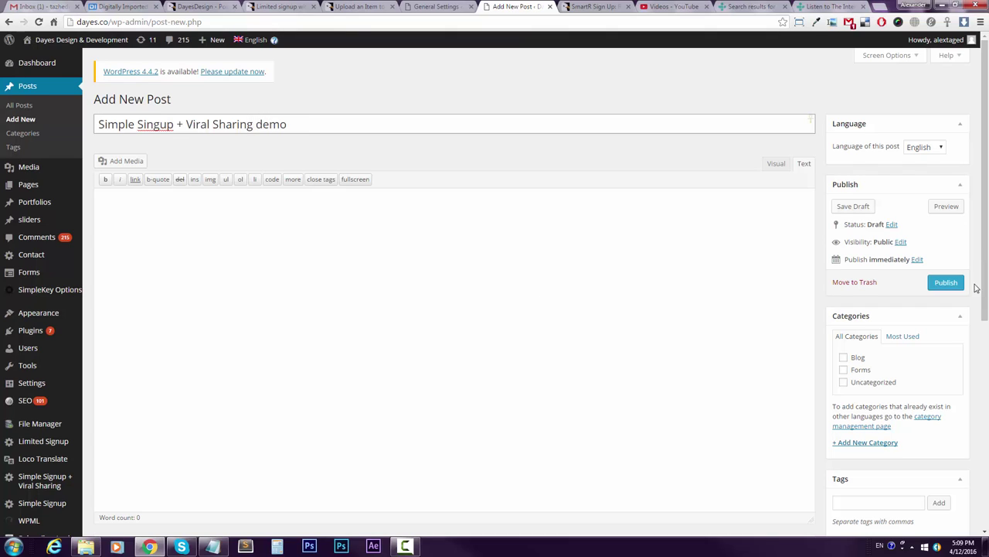
left_click(948, 283)
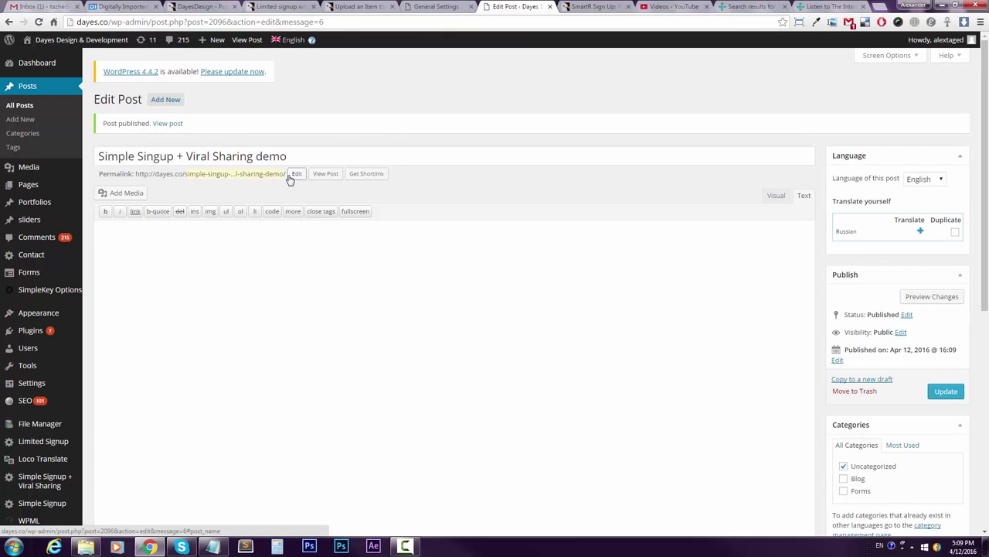
Copy the demo post's permalink into the plugin's Share link field
left_click_drag(287, 175, 148, 175)
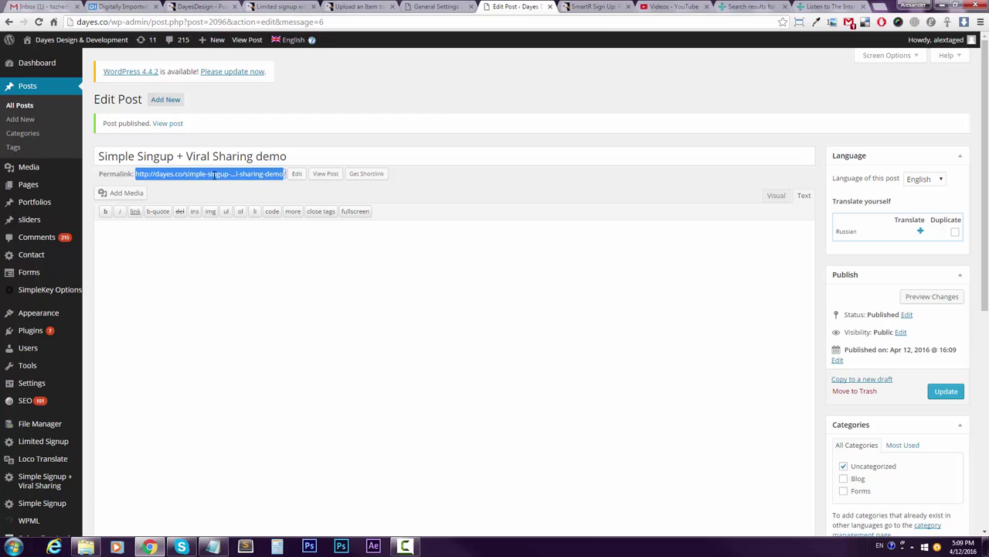
left_click(435, 7)
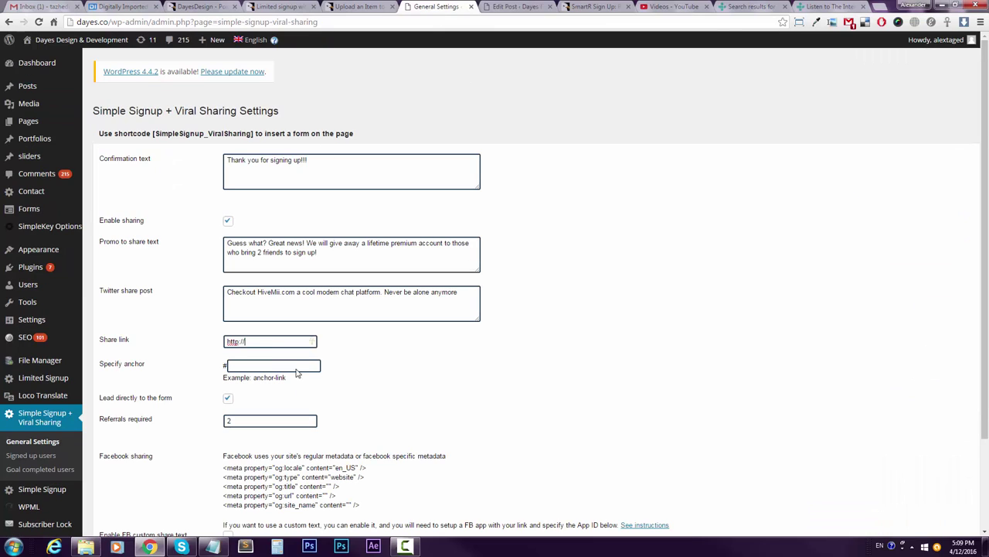
left_click_drag(267, 341, 96, 360)
key("ctrl+v")
left_click_drag(290, 343, 330, 342)
left_click(280, 343)
Open the published demo post, then paste its address into Share link again
left_click(522, 7)
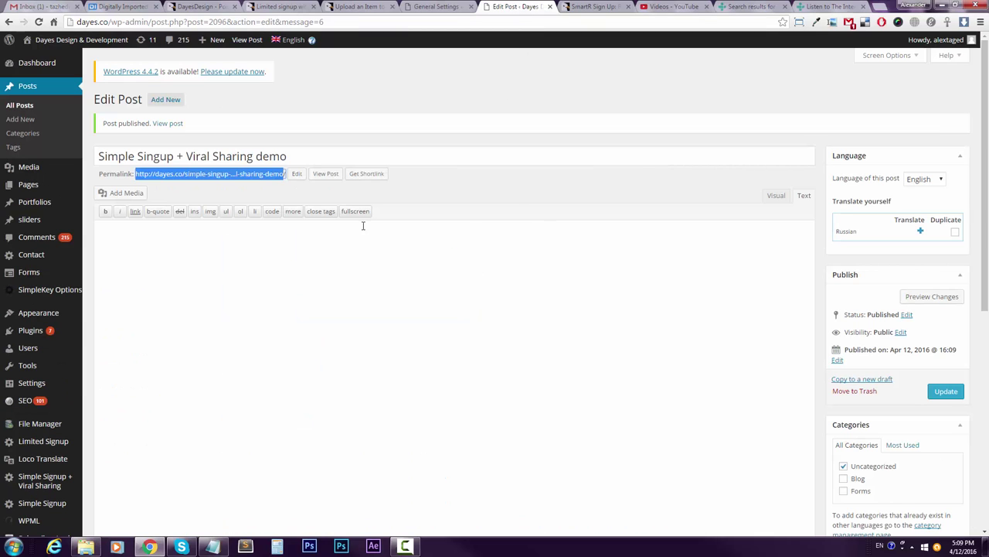
left_click(297, 174)
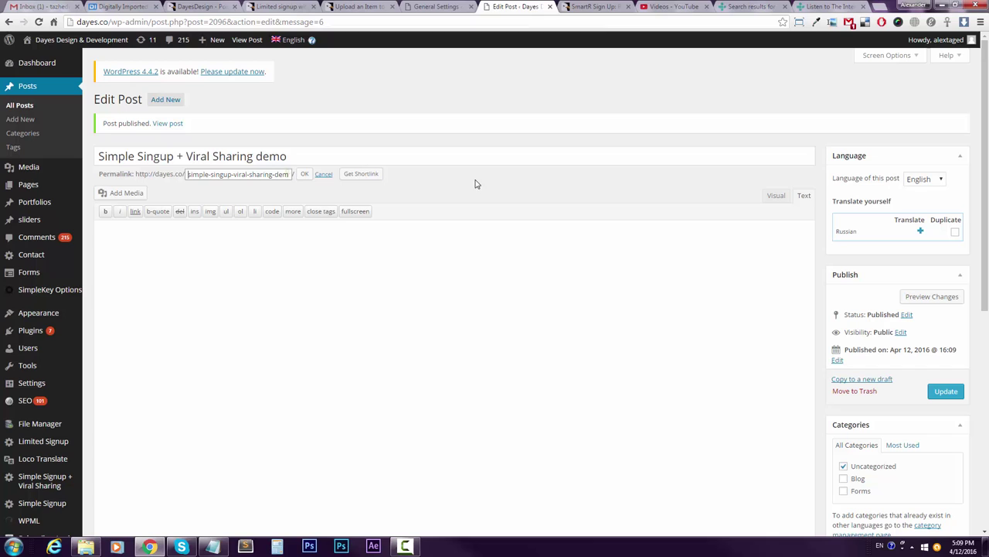
left_click(305, 174)
left_click(323, 178)
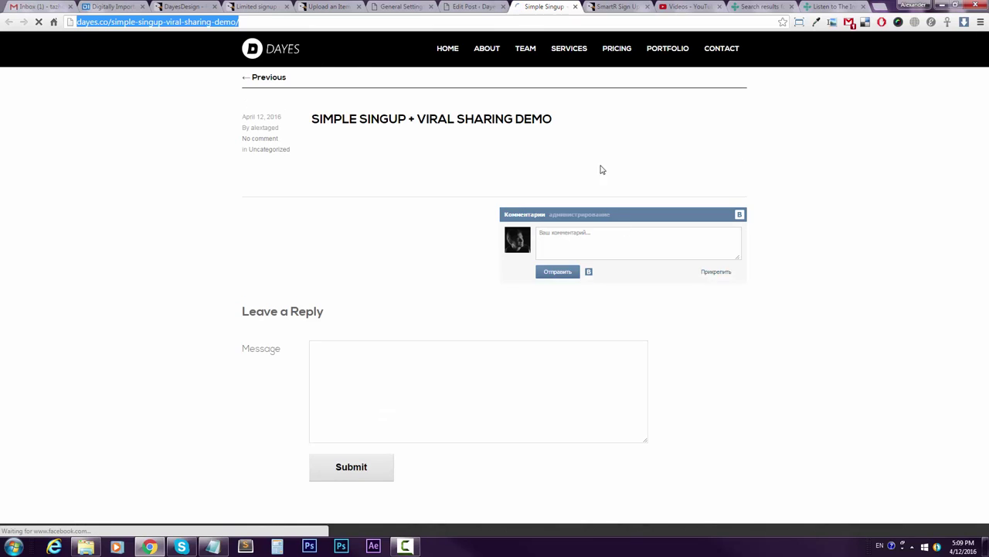
left_click(388, 8)
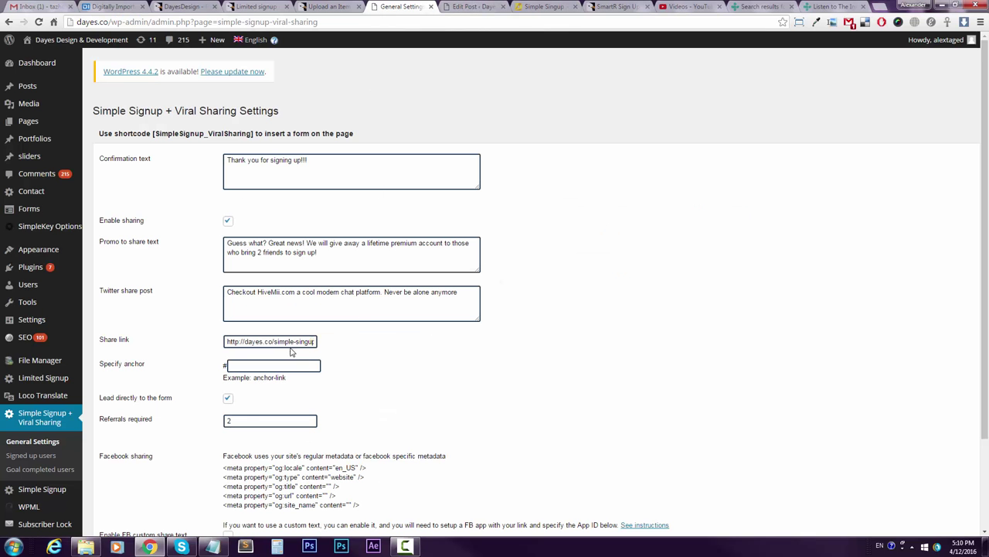
triple_click(292, 347)
key("ctrl+v")
Reload the demo post page and open the Dayes site homepage
left_click(544, 7)
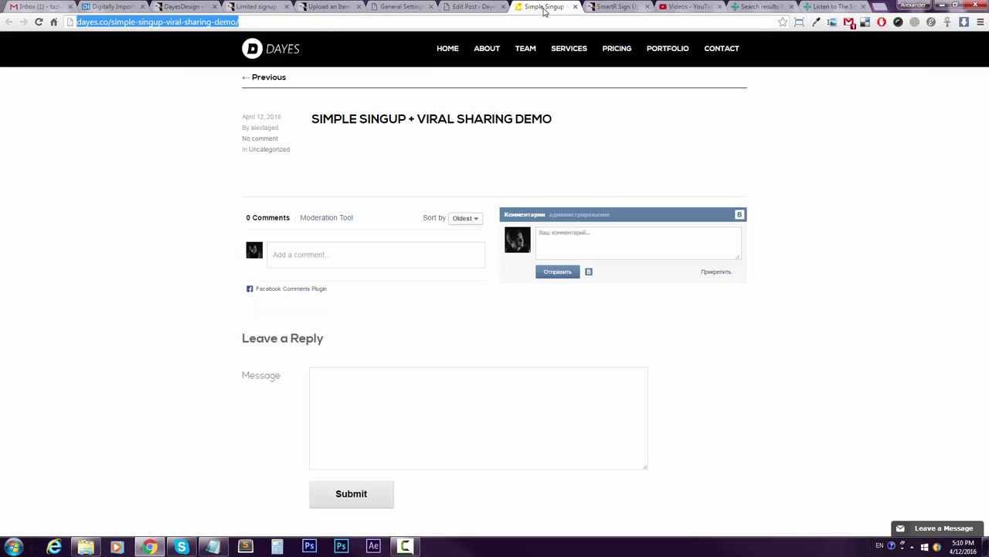
key("F5")
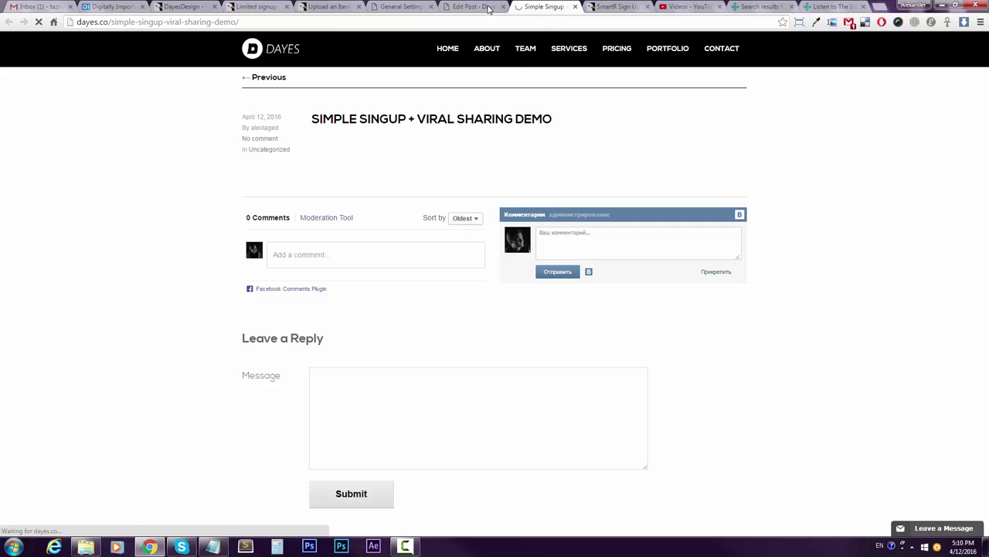
left_click(263, 56)
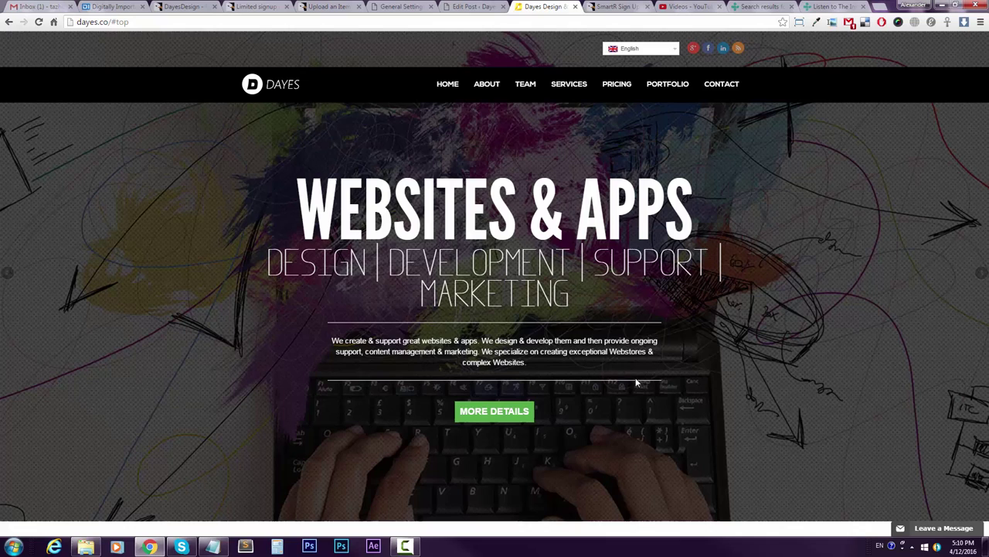
scroll(619, 348, "down", 1)
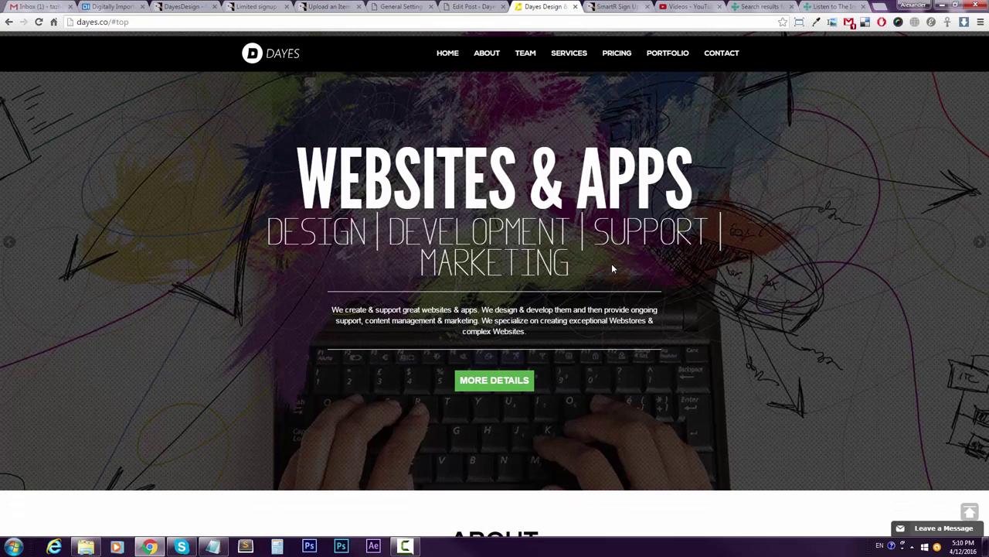
Scroll through the Dayes homepage and jump to its Contacts section
scroll(691, 319, "down", 1)
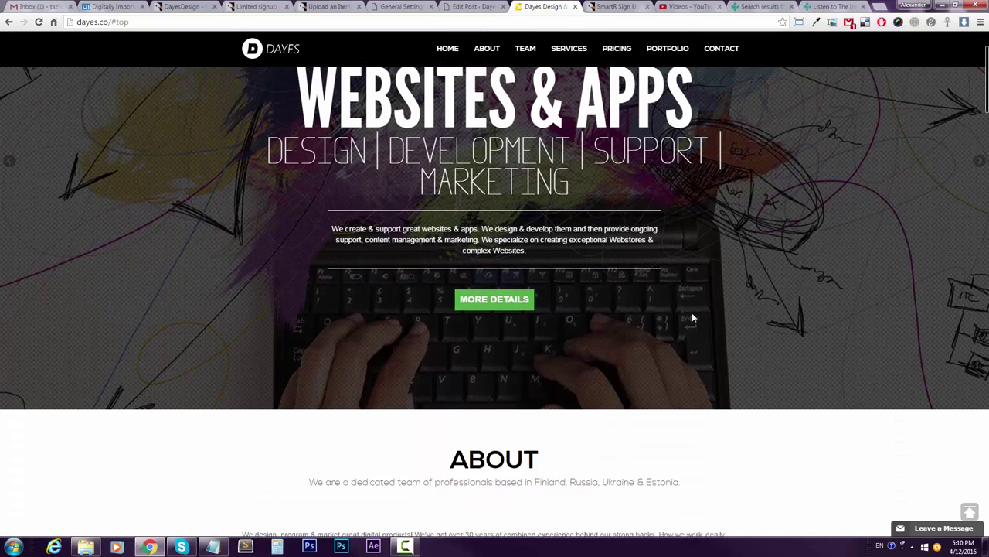
scroll(696, 315, "down", 3)
scroll(700, 312, "down", 3)
scroll(696, 301, "down", 3)
scroll(696, 284, "down", 6)
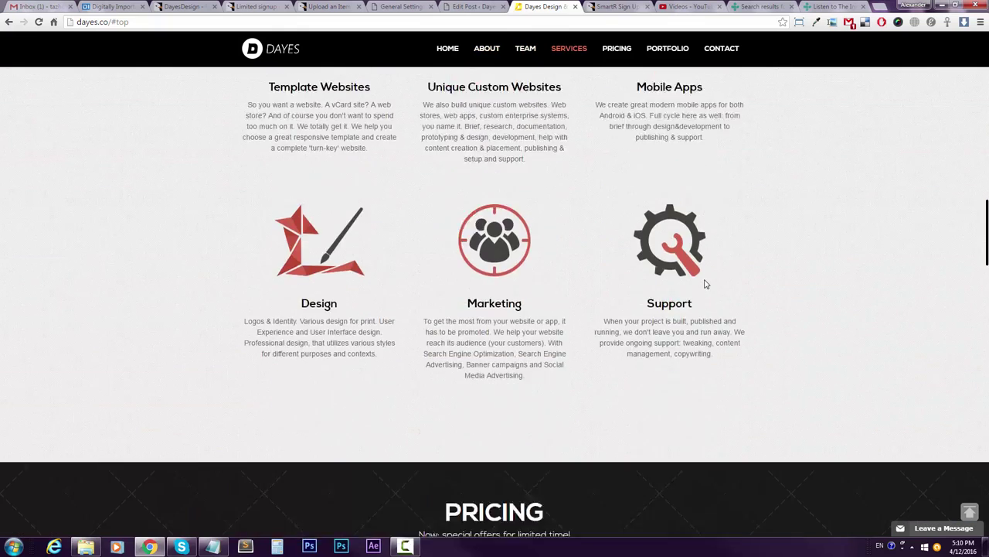
scroll(657, 194, "down", 3)
scroll(524, 251, "down", 2)
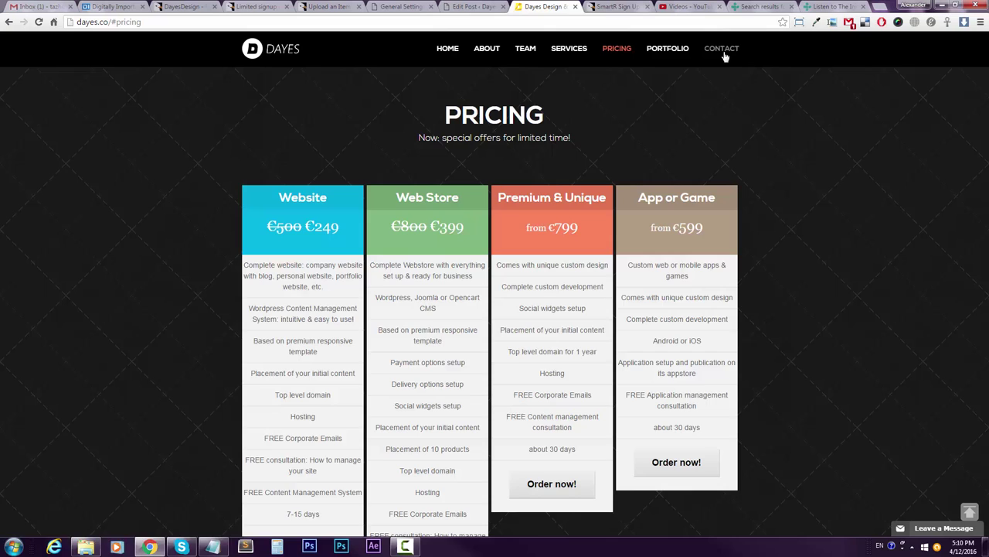
left_click(721, 51)
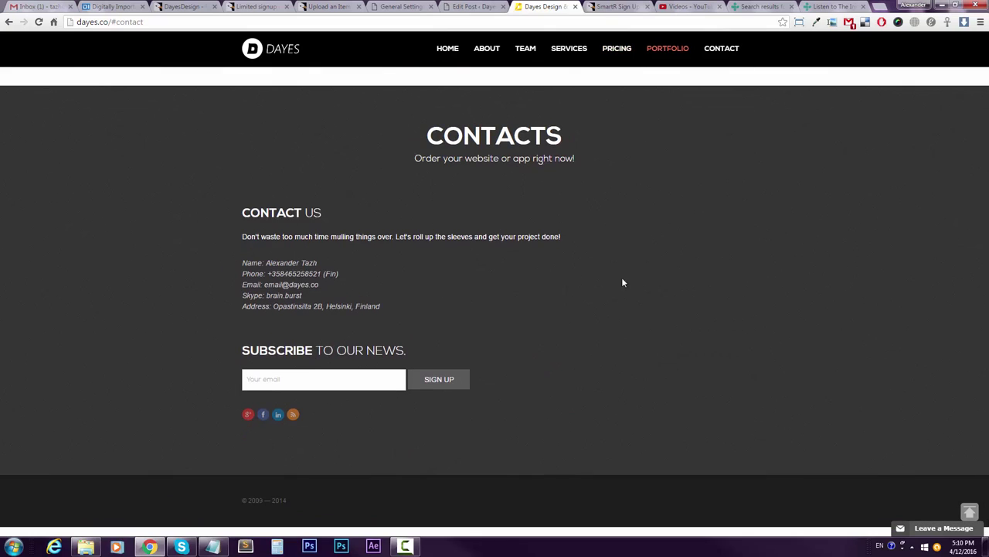
Select and copy the #contact anchor from the address bar
left_click(121, 22)
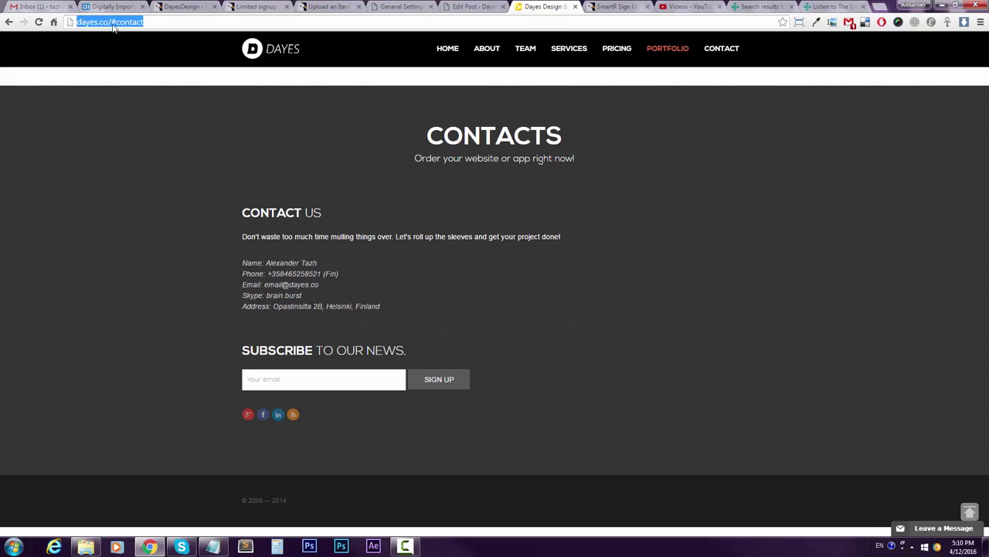
double_click(116, 22)
left_click_drag(112, 22, 203, 28)
key("ctrl+c")
left_click(467, 8)
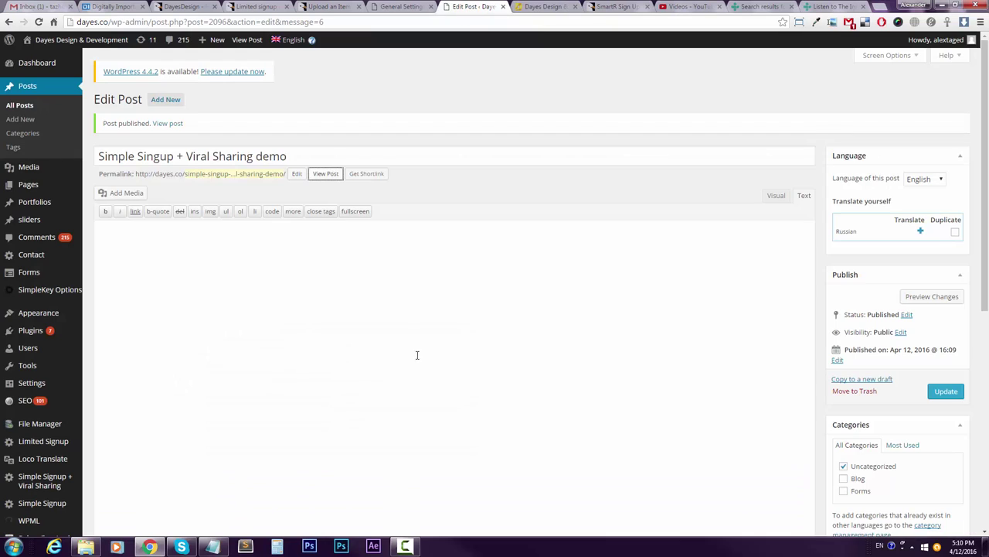
Paste #contact into the Specify anchor field, then clear it again
left_click(398, 7)
key("ctrl+v")
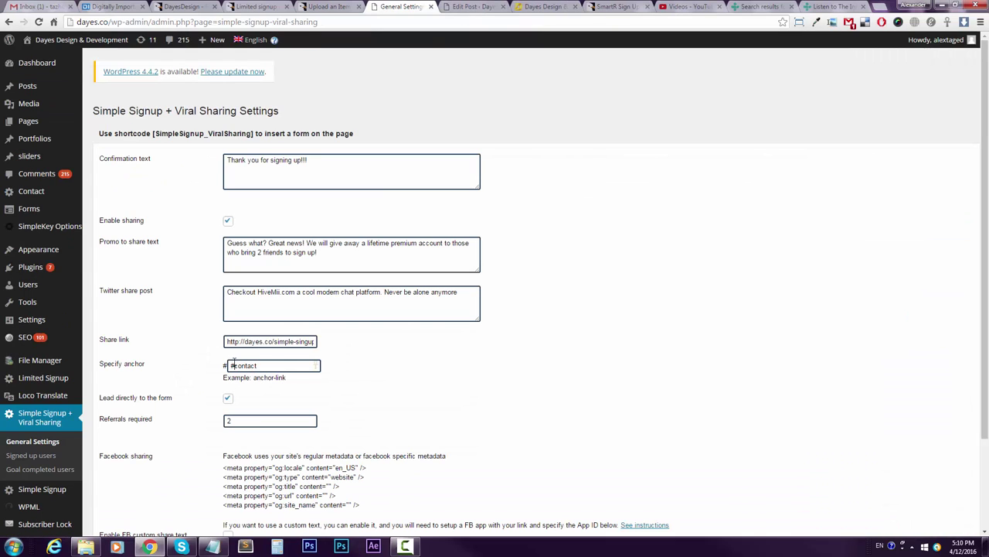
key("BackSpace")
double_click(244, 366)
key("BackSpace")
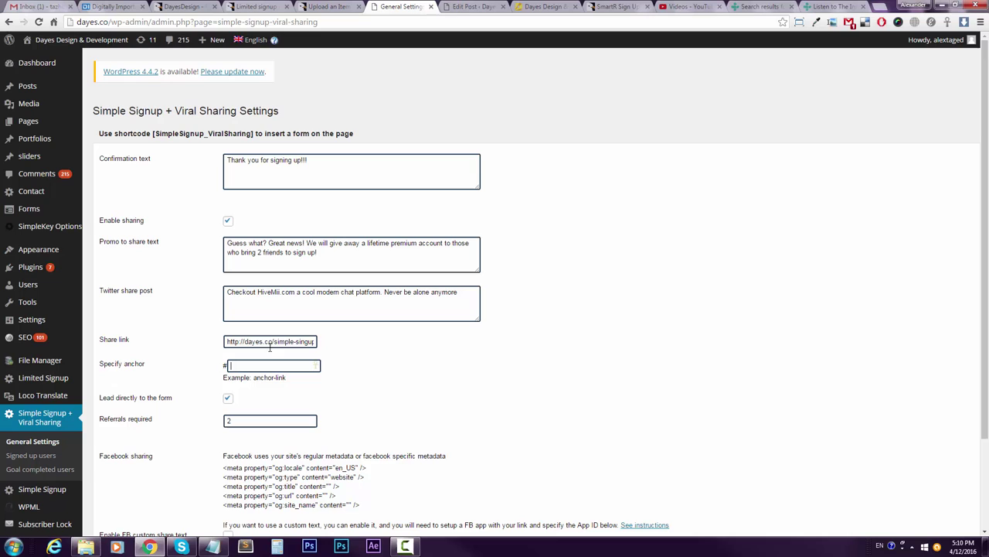
Review the share link and toggle 'Lead directly to the form' off and back on
left_click_drag(228, 341, 365, 340)
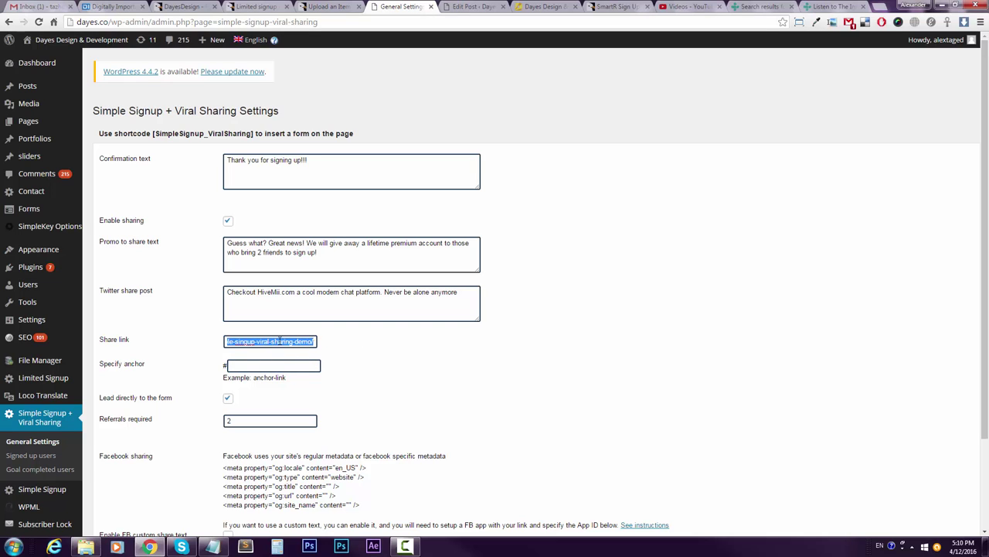
left_click(389, 361)
scroll(353, 386, "down", 3)
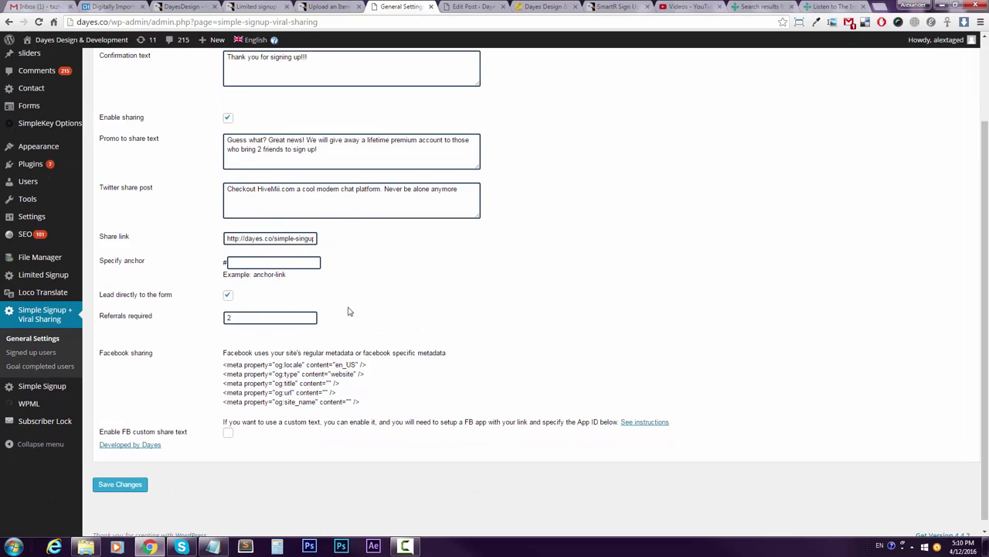
scroll(242, 308, "down", 1)
left_click(228, 296)
left_click(229, 300)
Compare the Dayes Contacts page address with the plugin settings, ending on the settings
left_click(533, 10)
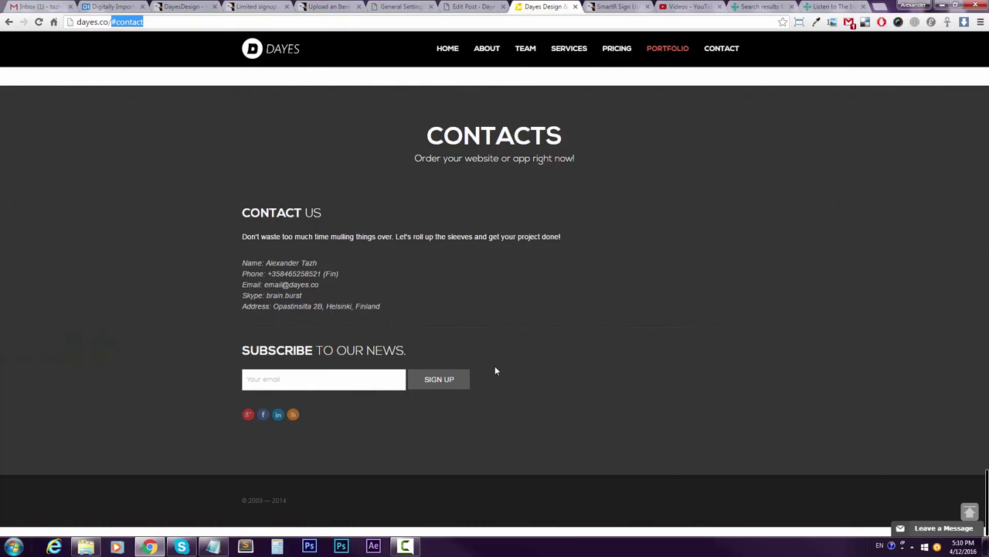
scroll(550, 326, "up", 3)
scroll(550, 327, "up", 3)
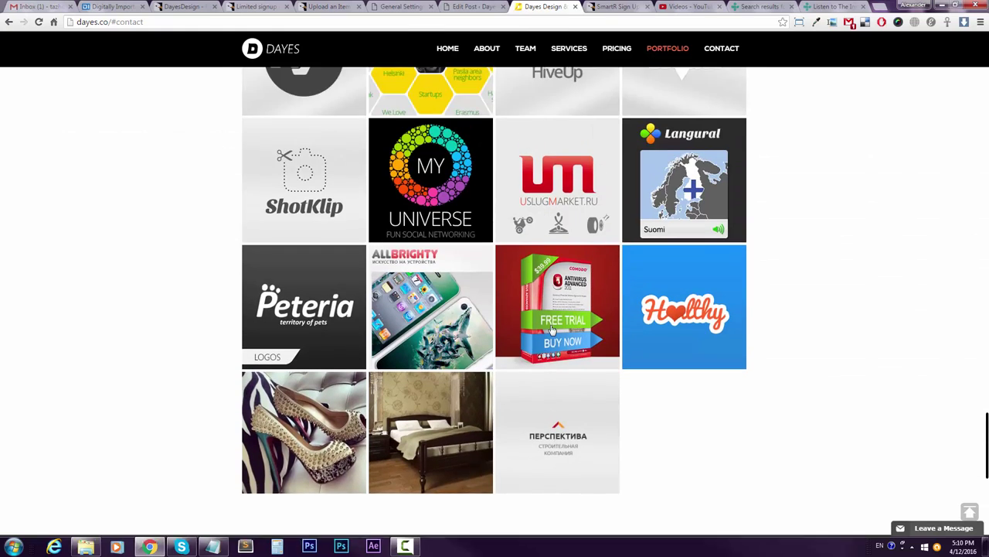
scroll(550, 327, "down", 3)
scroll(550, 328, "down", 3)
left_click_drag(111, 21, 169, 22)
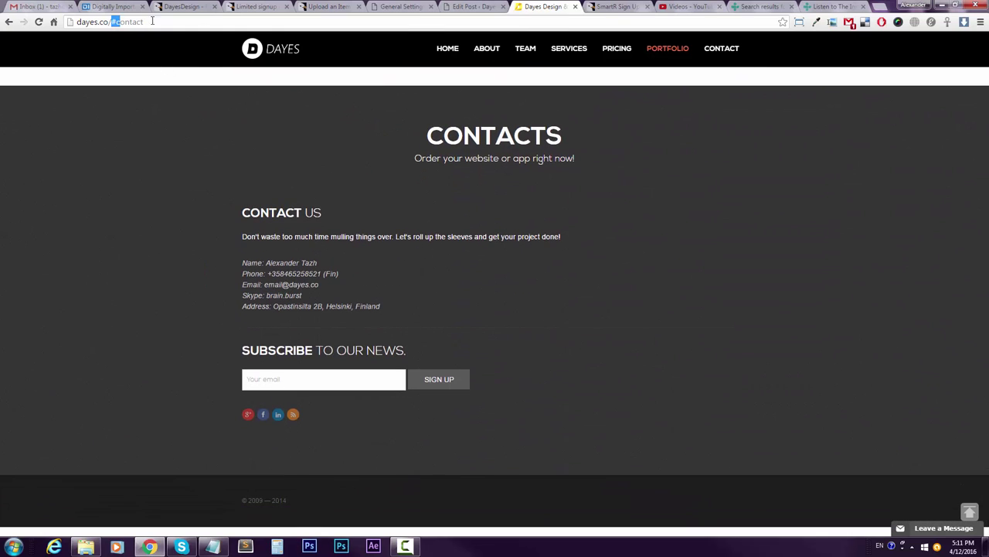
left_click(170, 22)
scroll(693, 334, "up", 3)
scroll(709, 353, "up", 2)
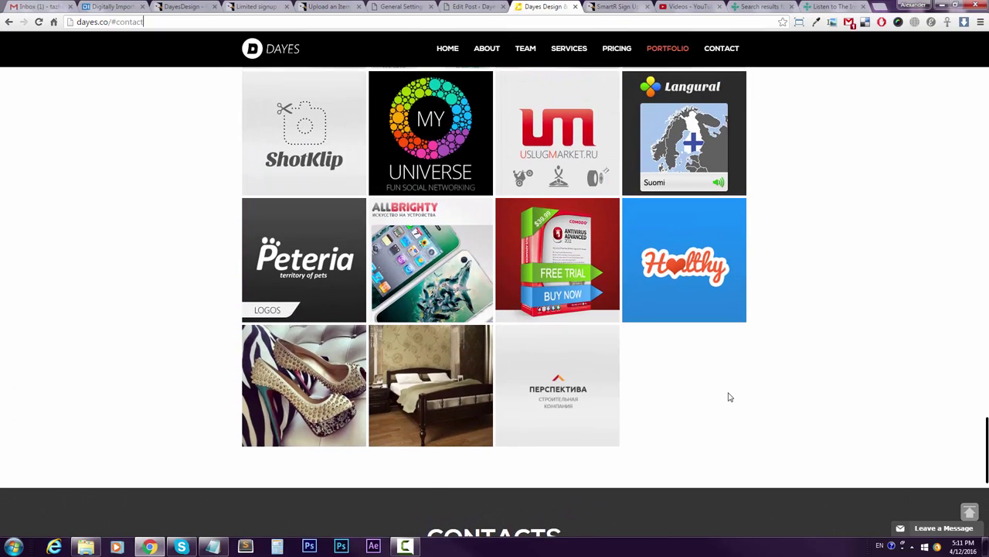
scroll(728, 392, "down", 5)
left_click(395, 7)
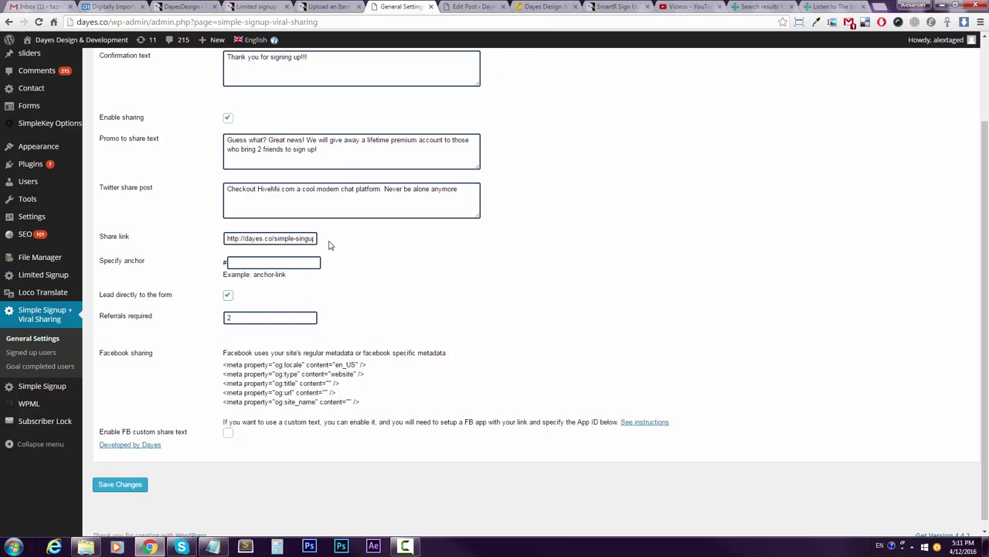
left_click(541, 7)
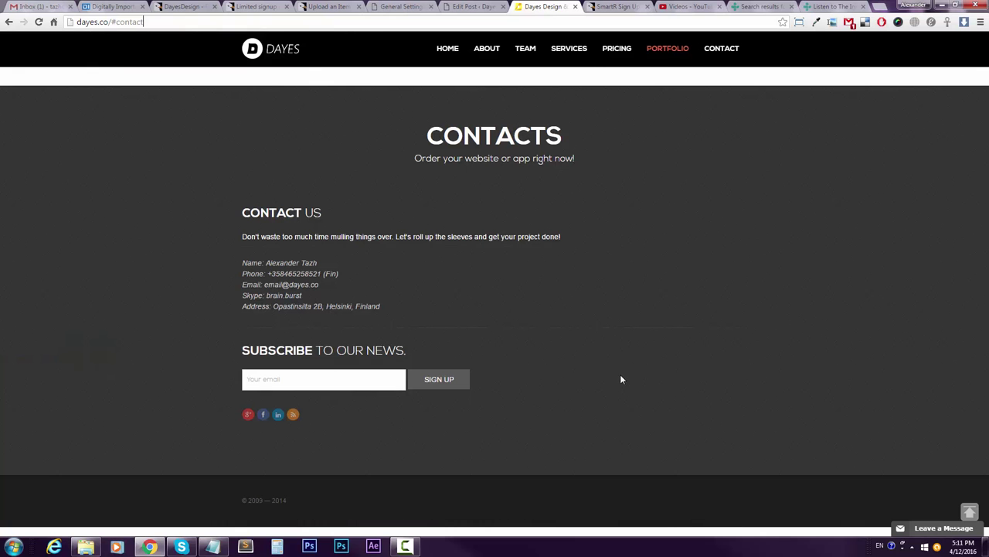
left_click(401, 7)
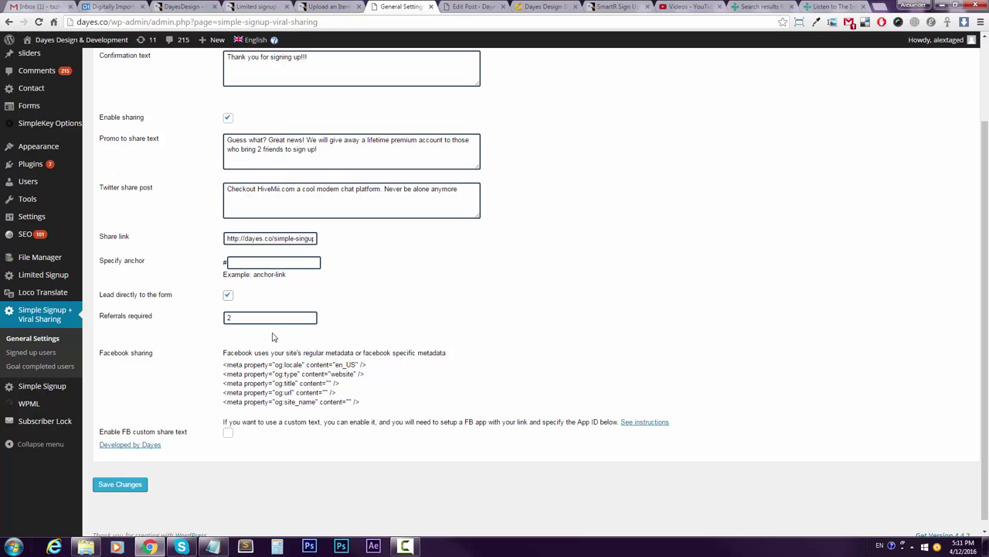
left_click(228, 294)
triple_click(268, 193)
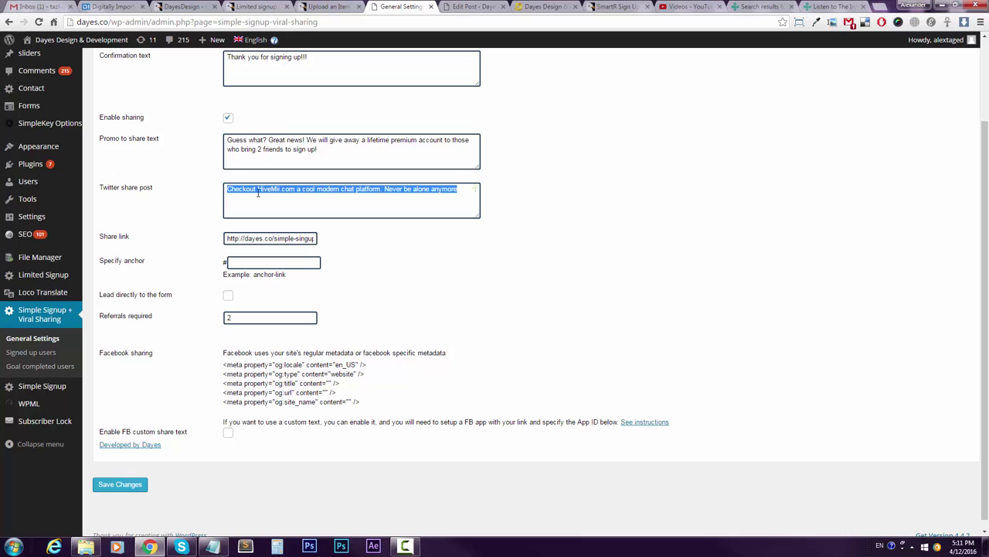
left_click(460, 206)
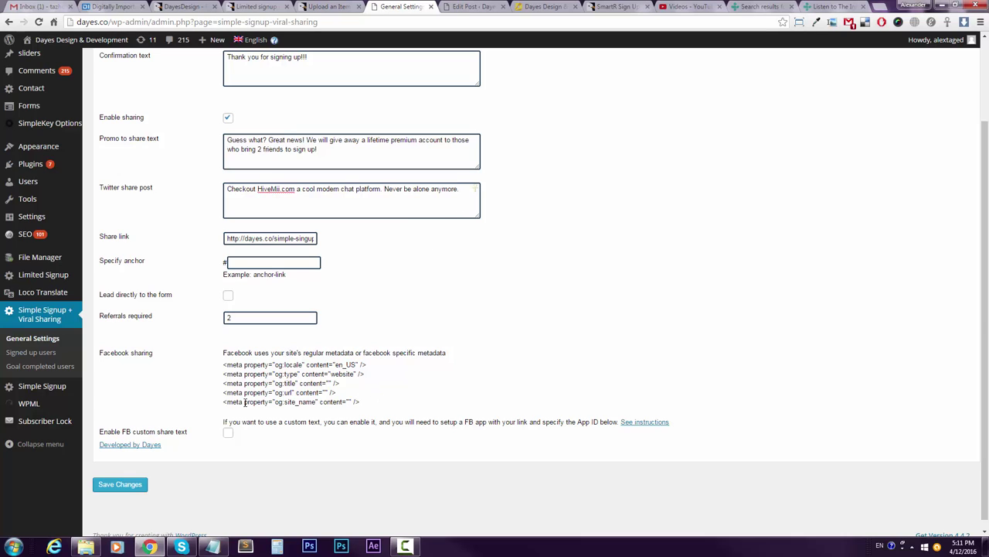
left_click_drag(361, 404, 228, 364)
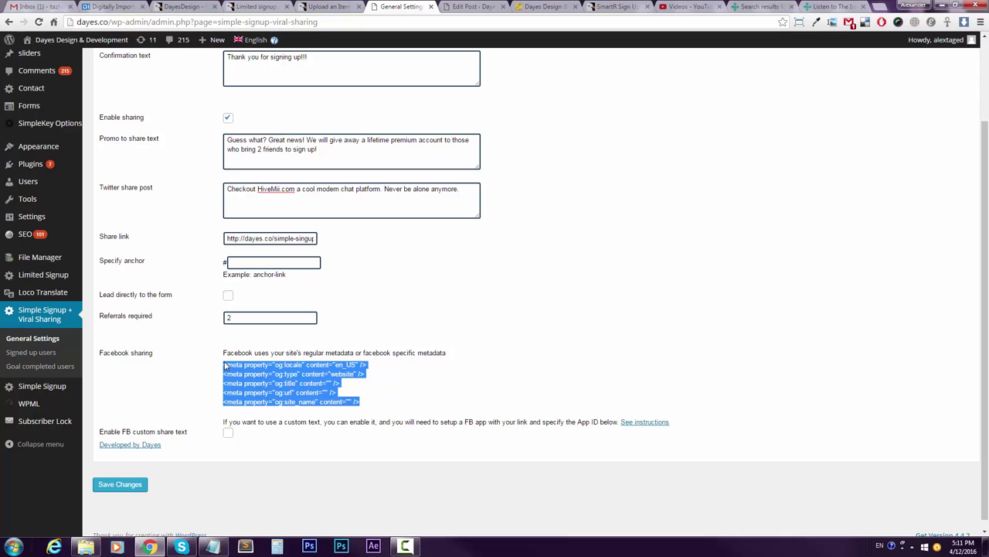
left_click(255, 375)
left_click_drag(225, 365, 372, 401)
left_click(294, 443)
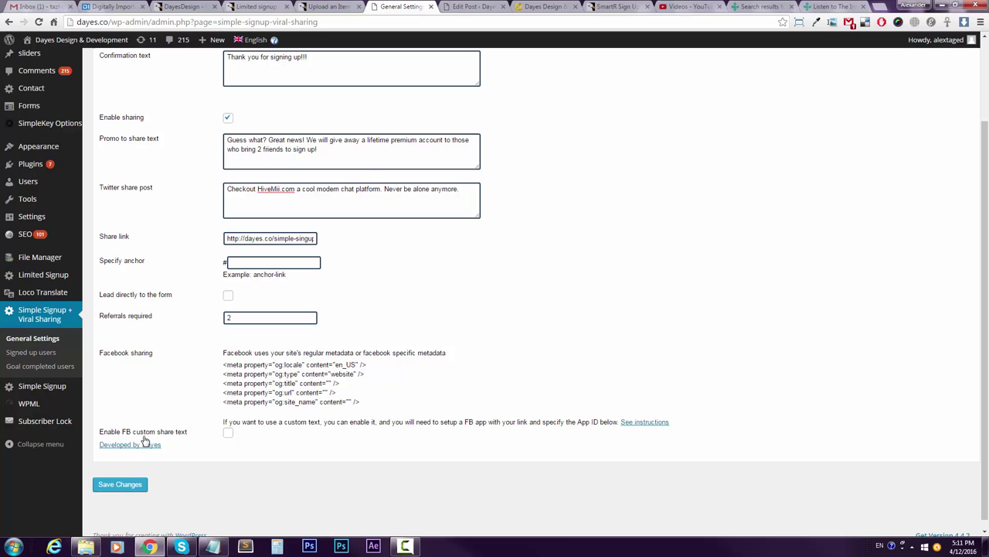
left_click(228, 434)
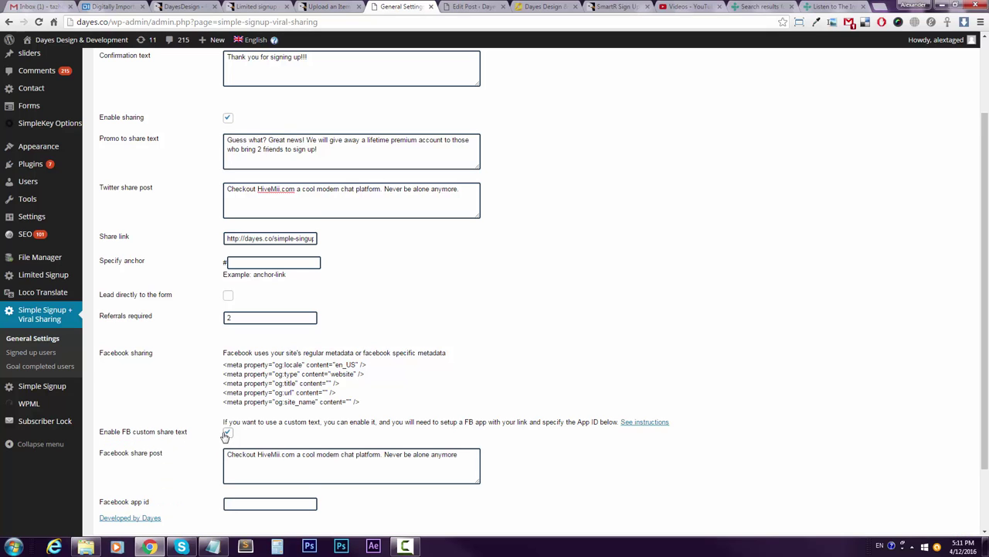
scroll(222, 435, "down", 2)
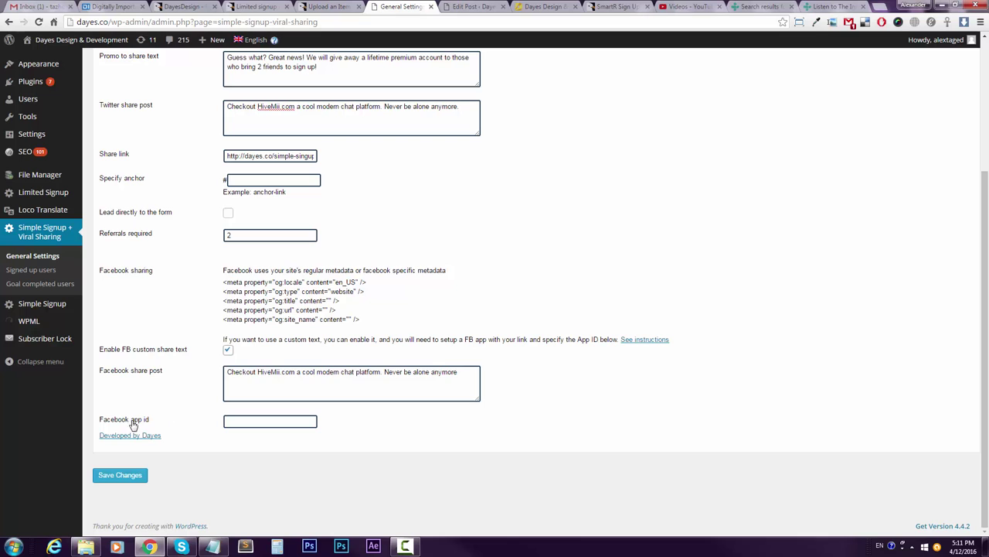
left_click(228, 349)
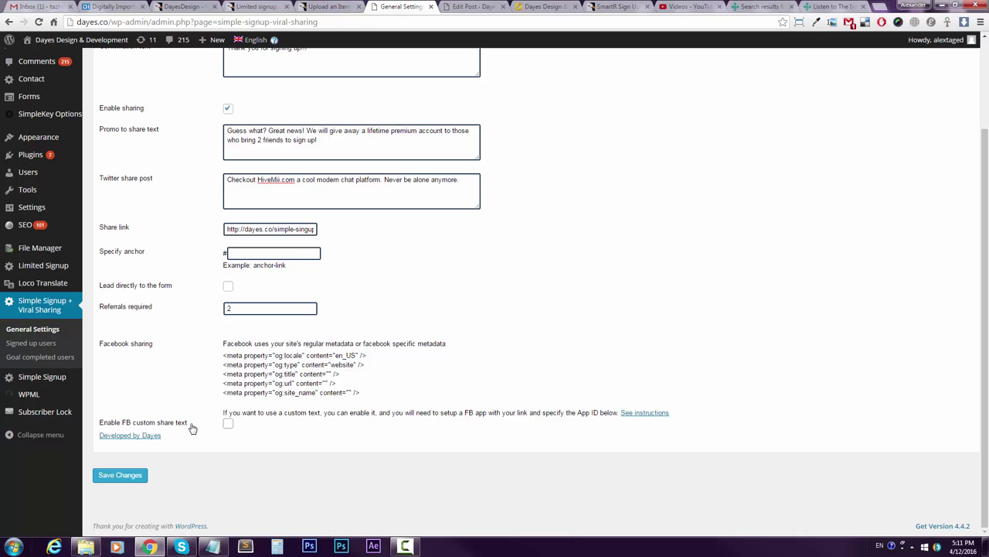
Save the plugin settings and select the [SimpleSignup_ViralSharing] shortcode
scroll(475, 336, "up", 2)
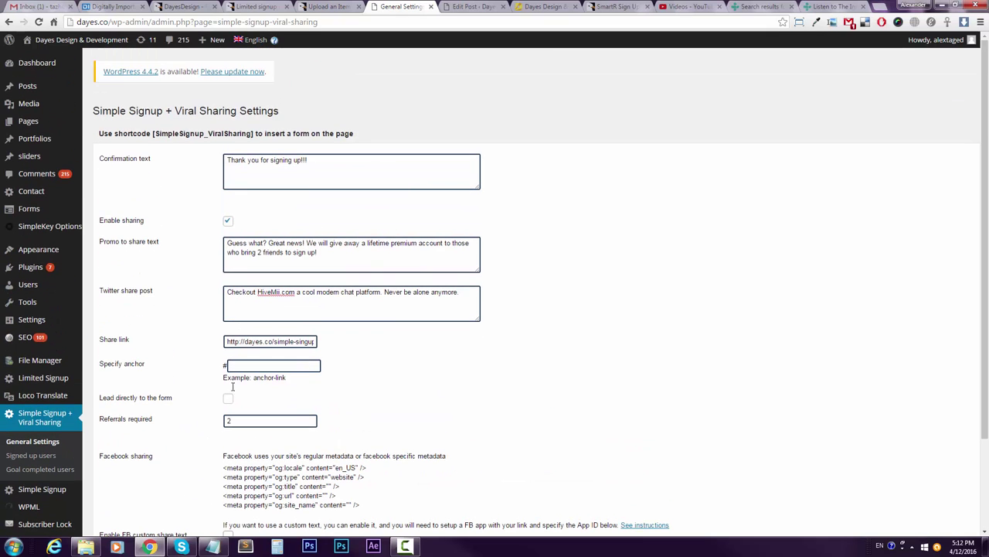
scroll(220, 394, "down", 3)
left_click(135, 479)
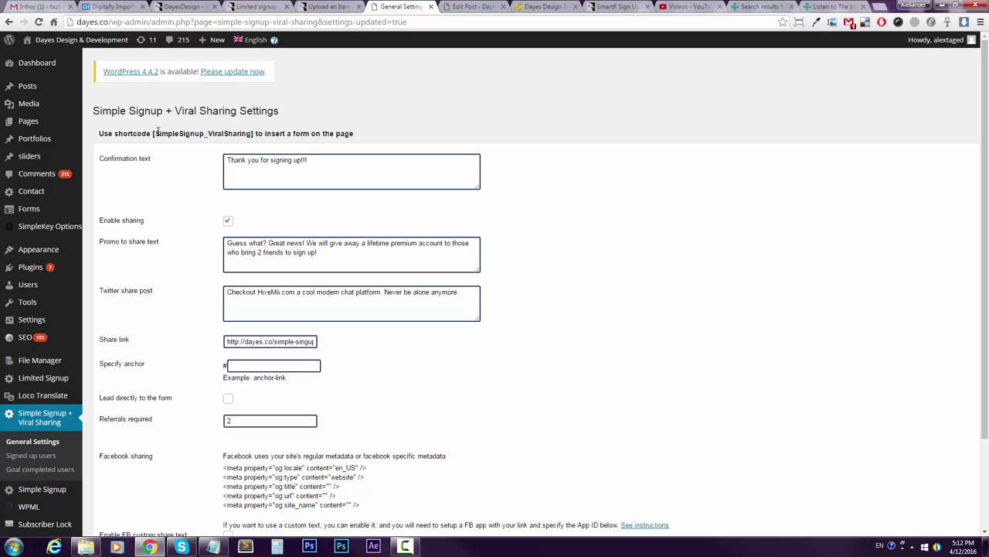
left_click_drag(154, 133, 257, 136)
key("ctrl+c")
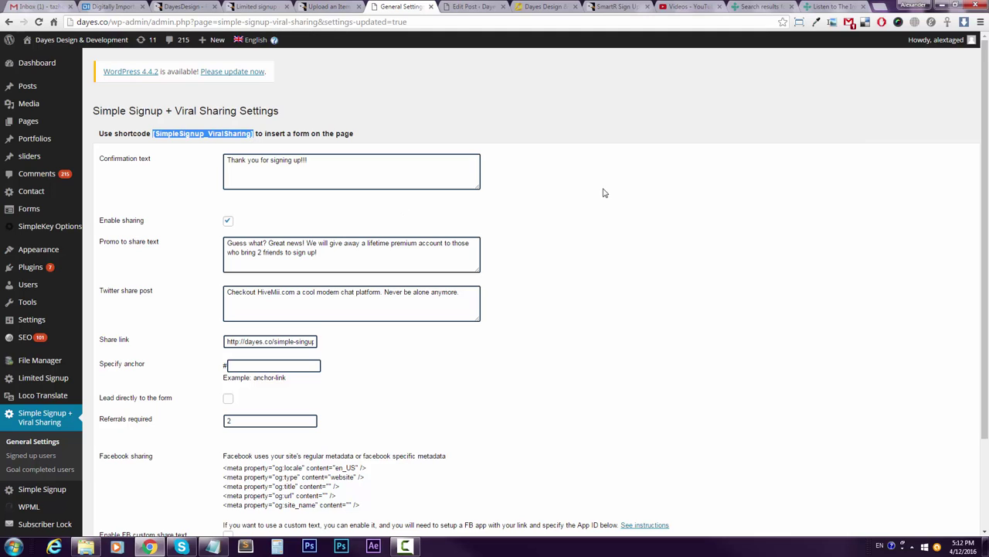
Paste [SimpleSignup_ViralSharing] into the post body, untick Uncategorized, and update the post
left_click(468, 8)
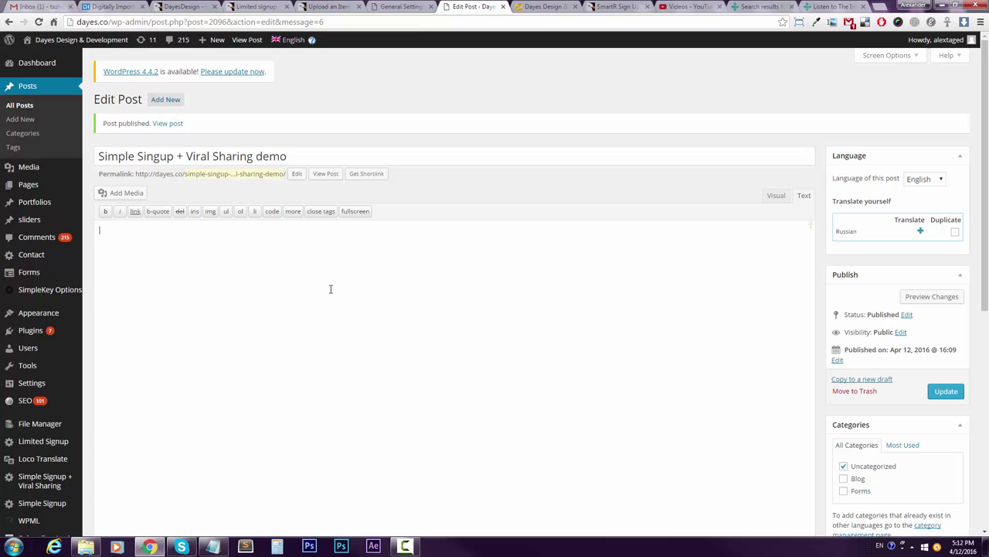
left_click(445, 362)
key("ctrl+v")
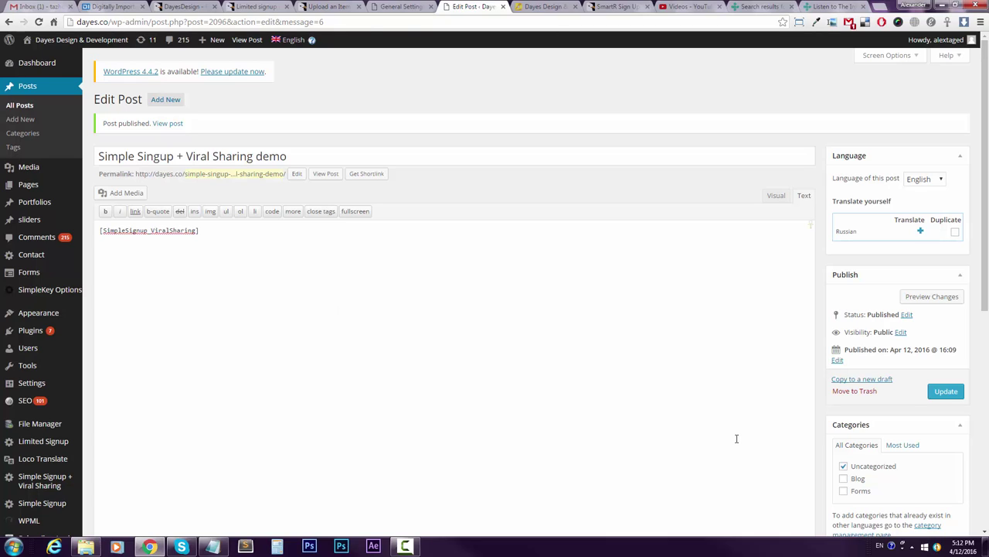
scroll(793, 399, "down", 2)
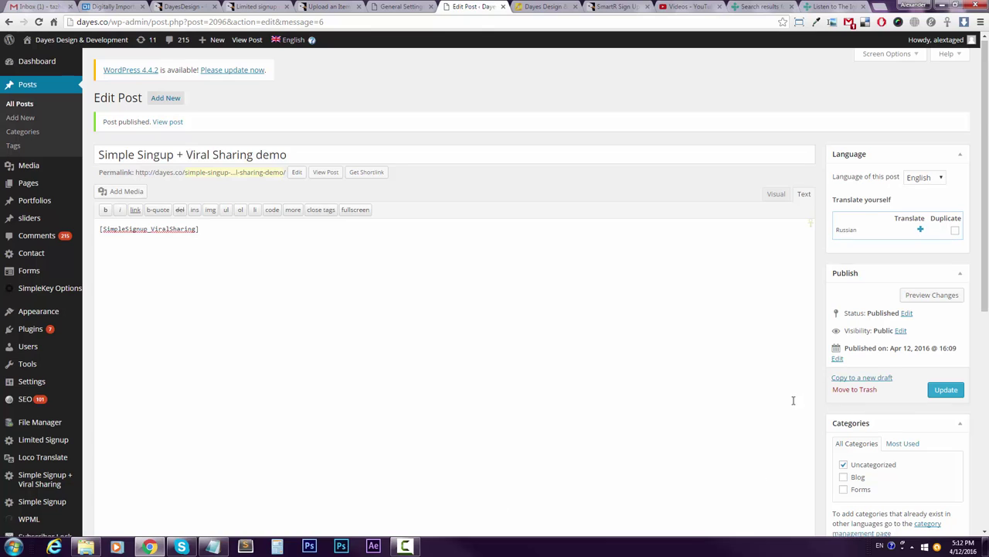
left_click(844, 312)
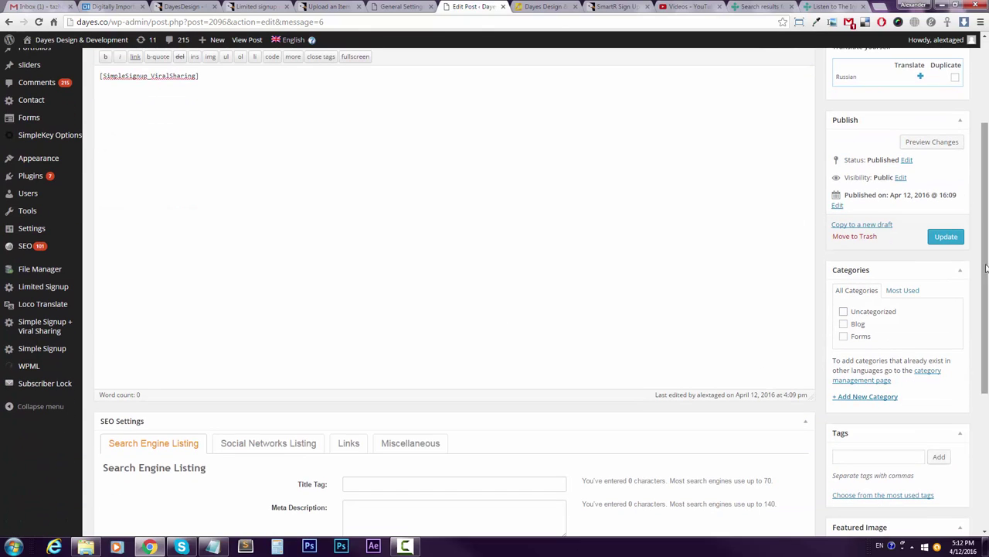
left_click(946, 237)
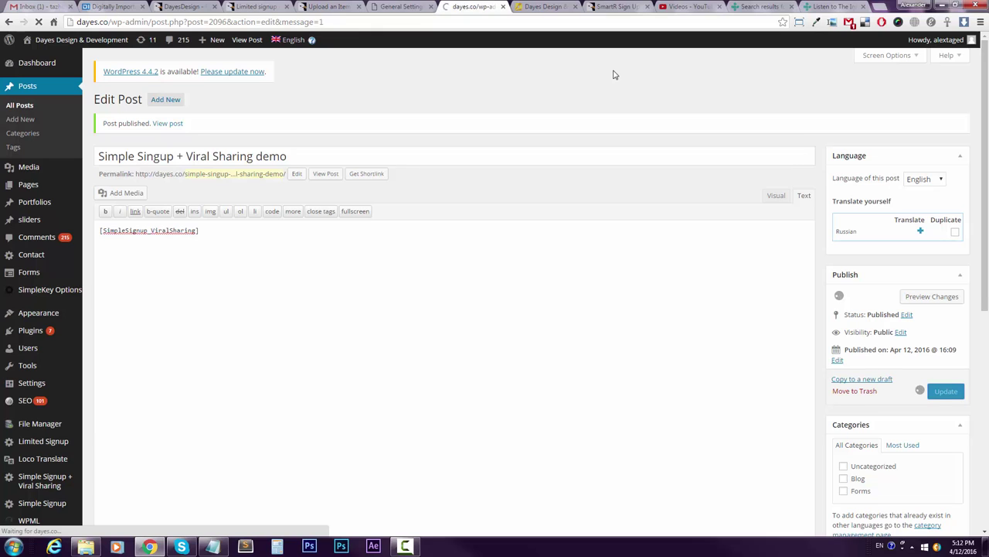
View the published demo post and sign up with the saved autofill email
left_click(549, 7)
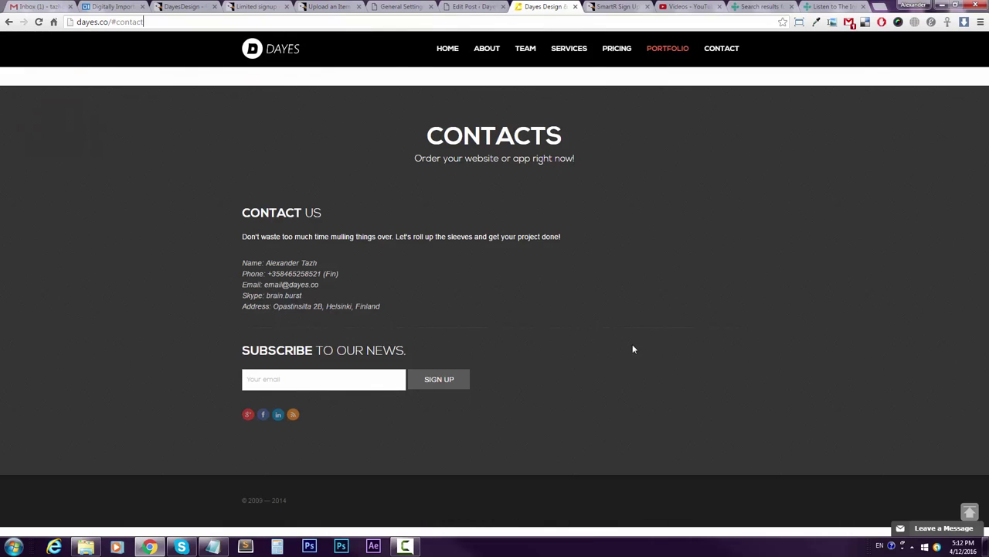
left_click(9, 22)
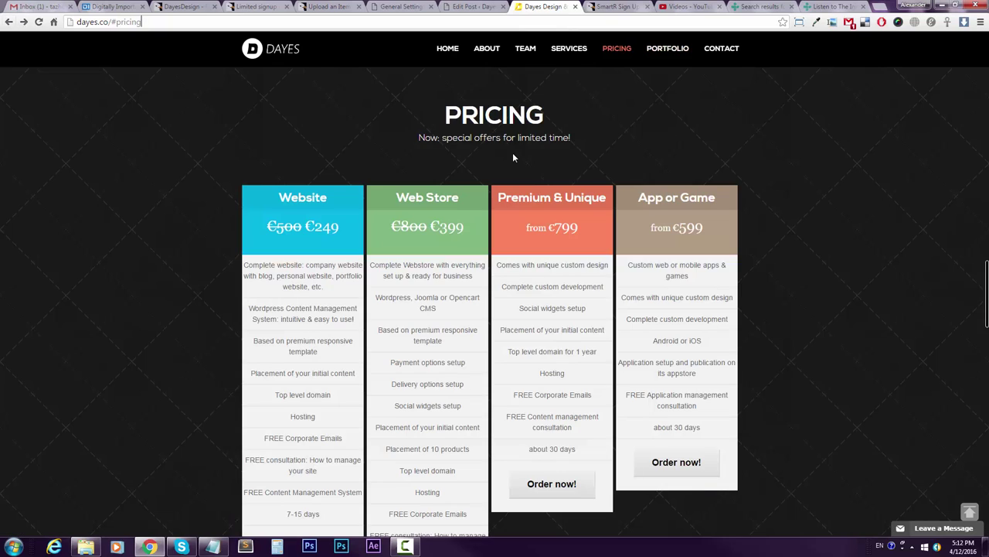
left_click(456, 6)
left_click(325, 173)
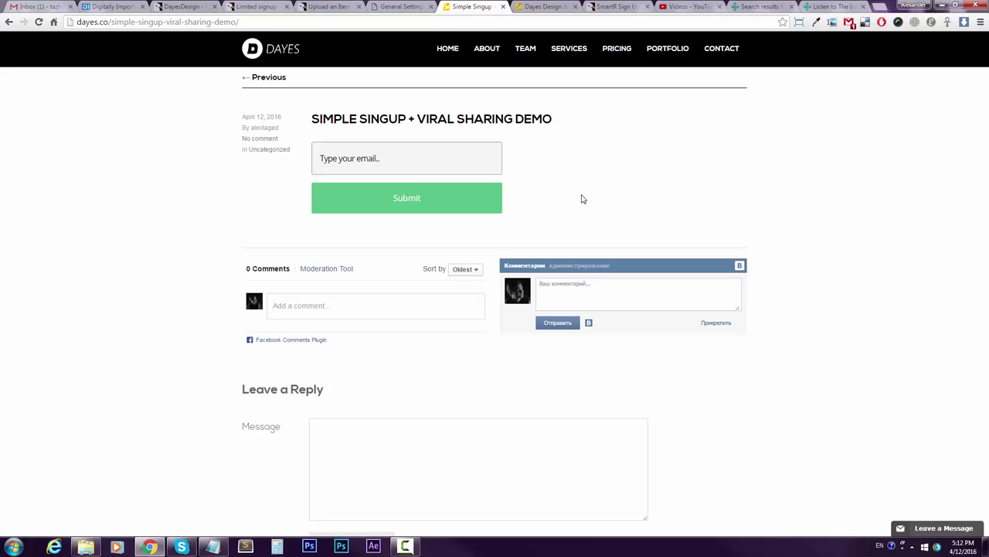
left_click(349, 151)
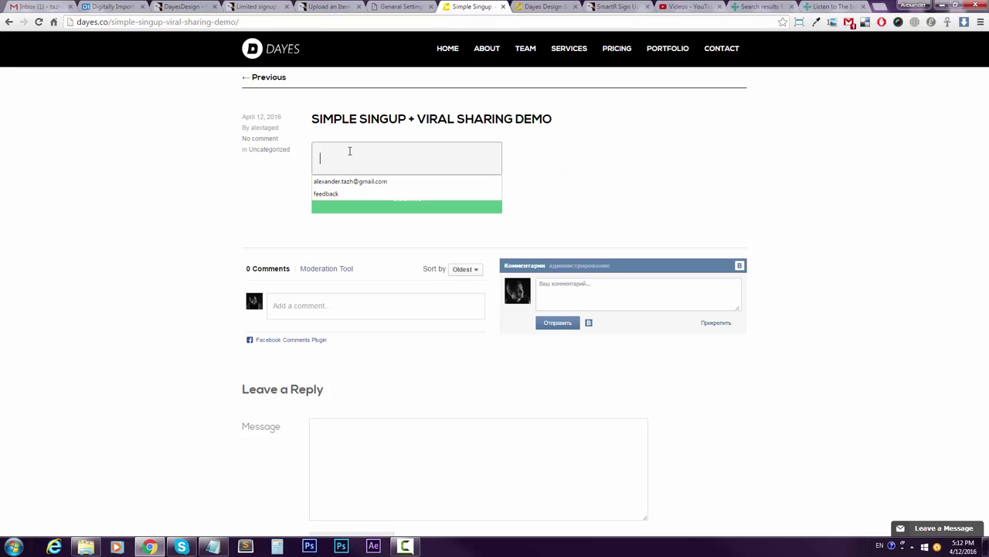
left_click(357, 183)
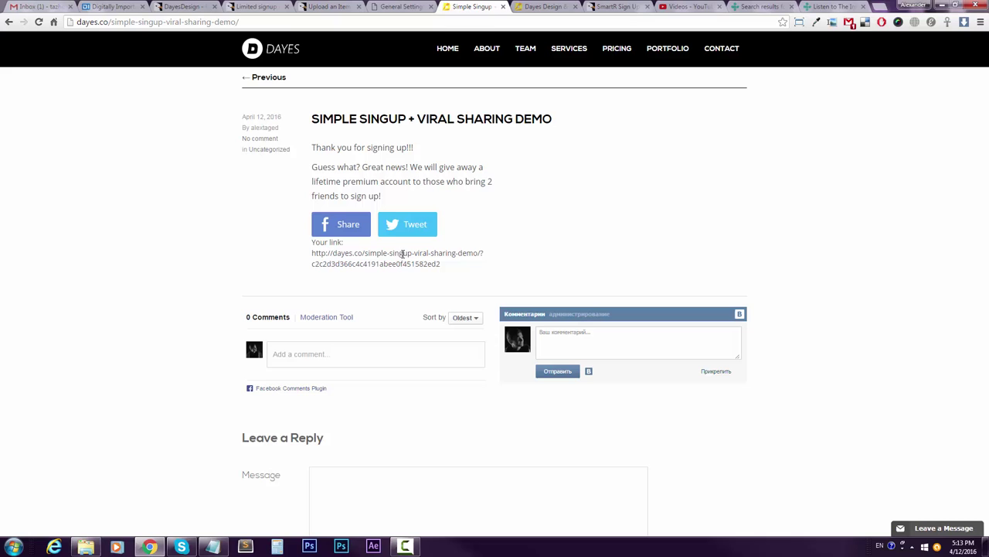
Highlight the thank-you message and two-friend promo text to point them out
triple_click(330, 148)
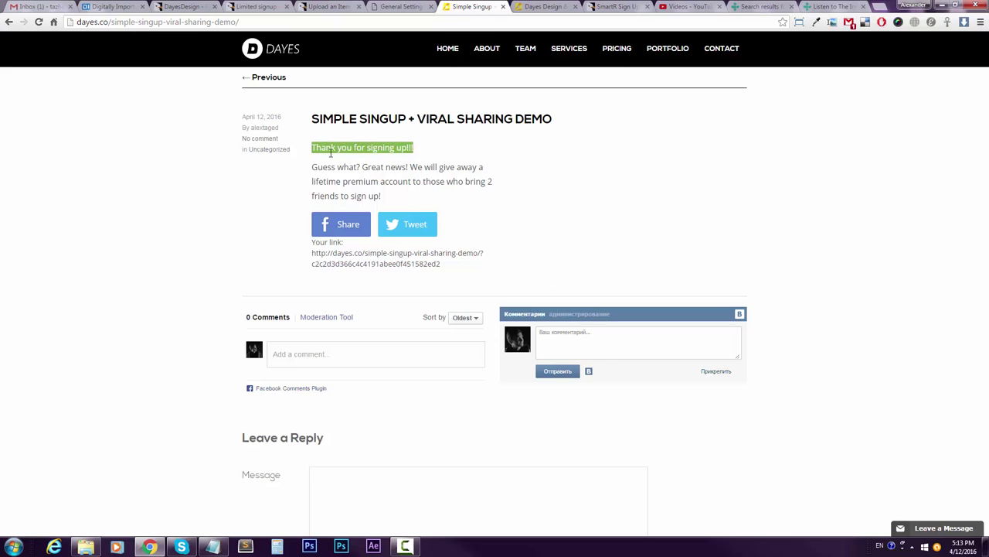
left_click(337, 216)
left_click_drag(317, 167, 481, 183)
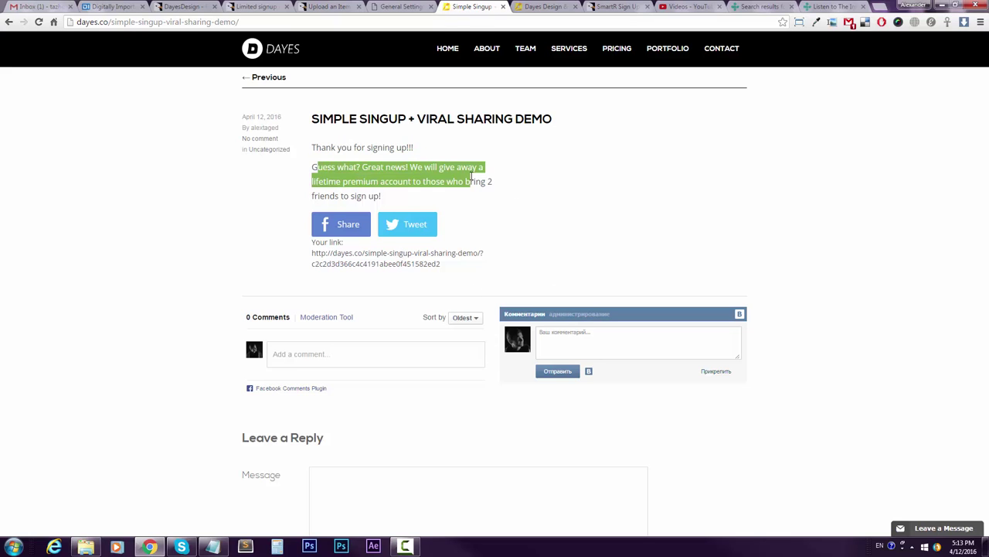
left_click(354, 171)
left_click_drag(310, 168, 402, 195)
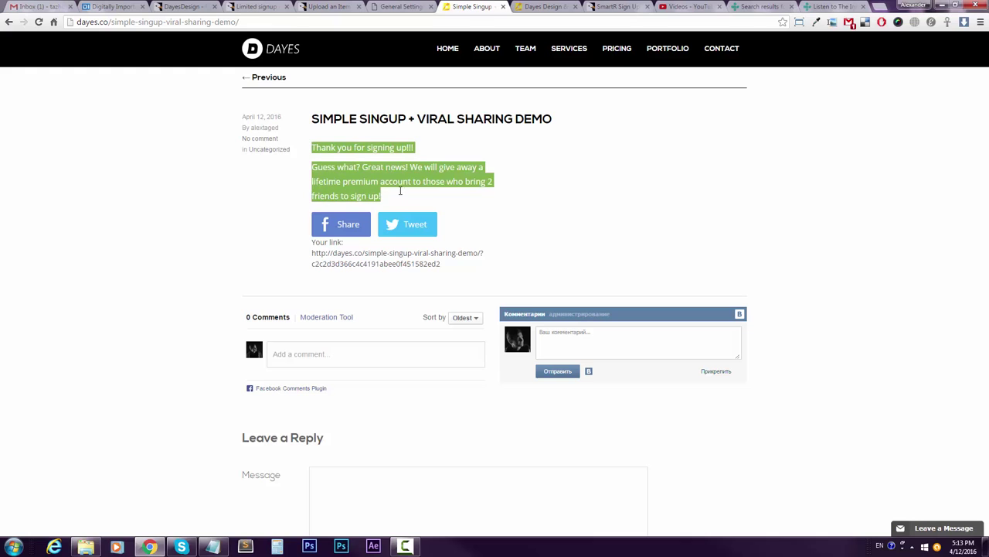
left_click(314, 165)
left_click_drag(315, 167, 413, 194)
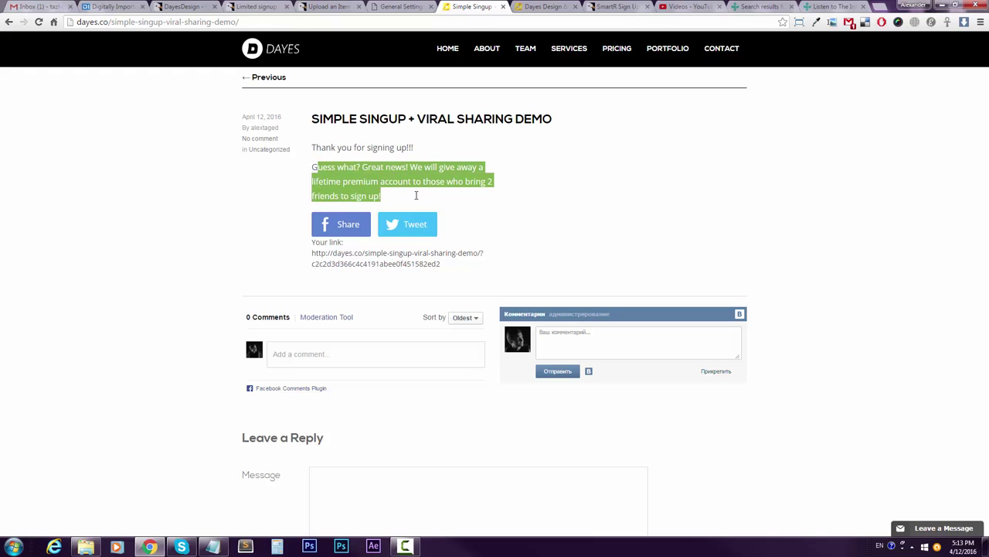
left_click(313, 168)
left_click_drag(313, 168, 424, 199)
left_click(313, 168)
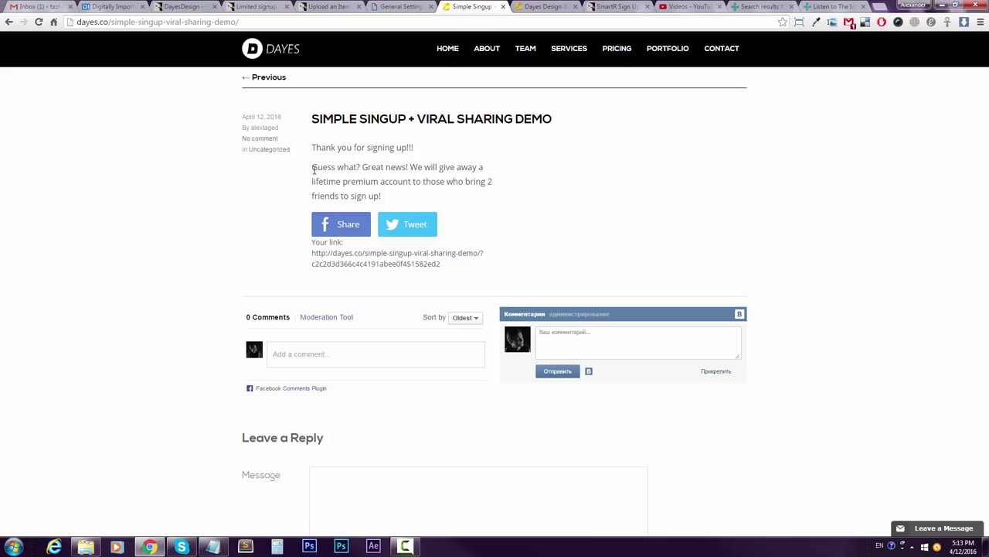
mouse_move(313, 168)
left_mouse_down()
mouse_move(379, 195)
mouse_move(315, 168)
left_mouse_up()
left_click(327, 177)
left_click(387, 194)
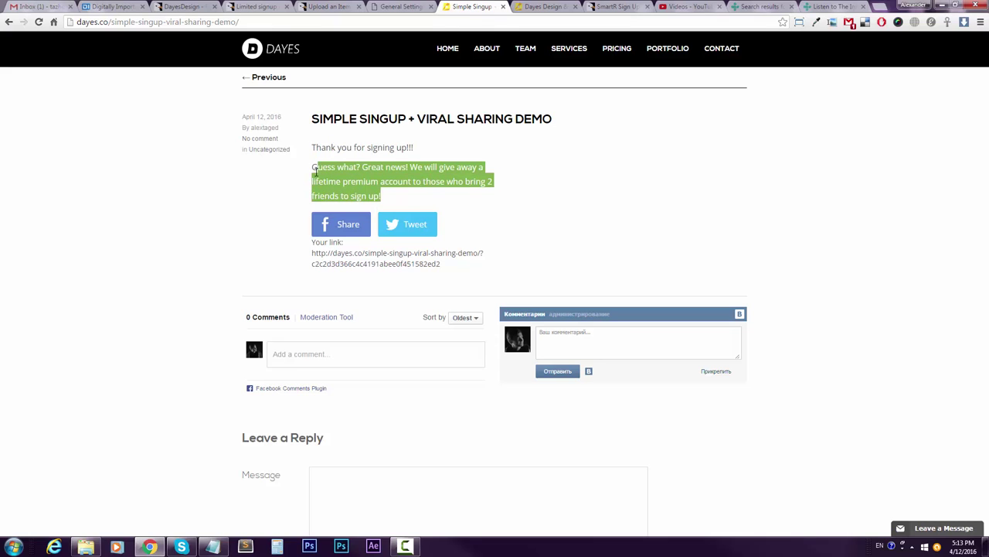
left_click(317, 180)
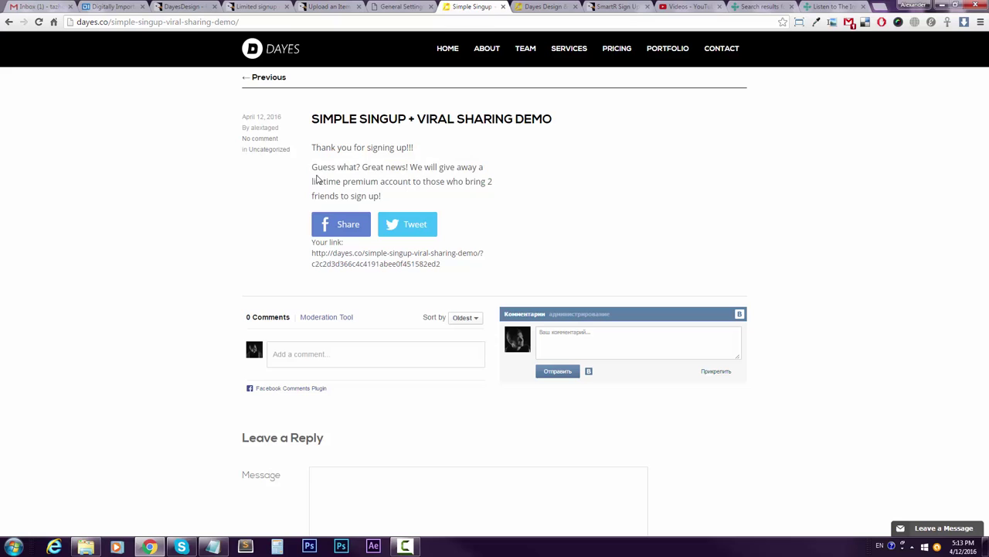
left_click_drag(312, 167, 399, 195)
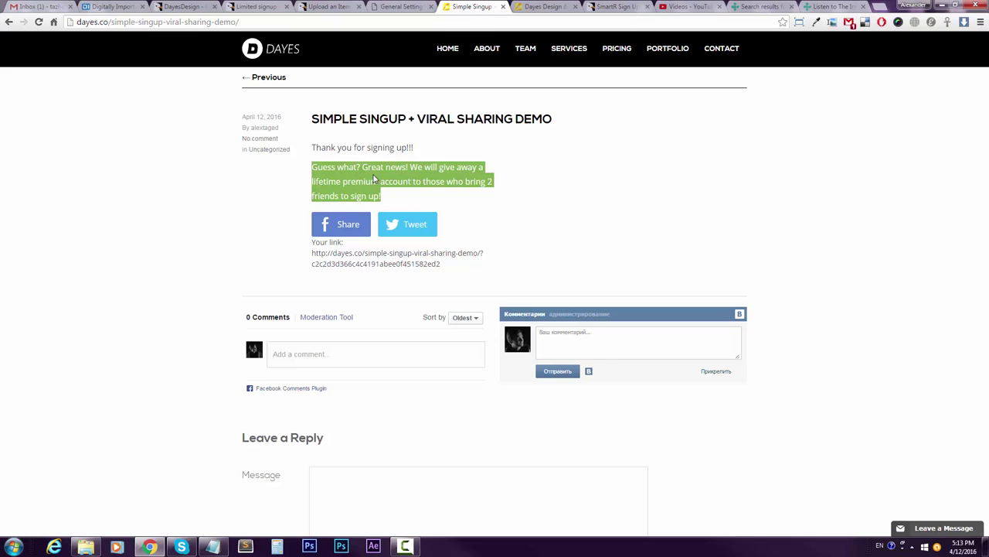
left_click(349, 179)
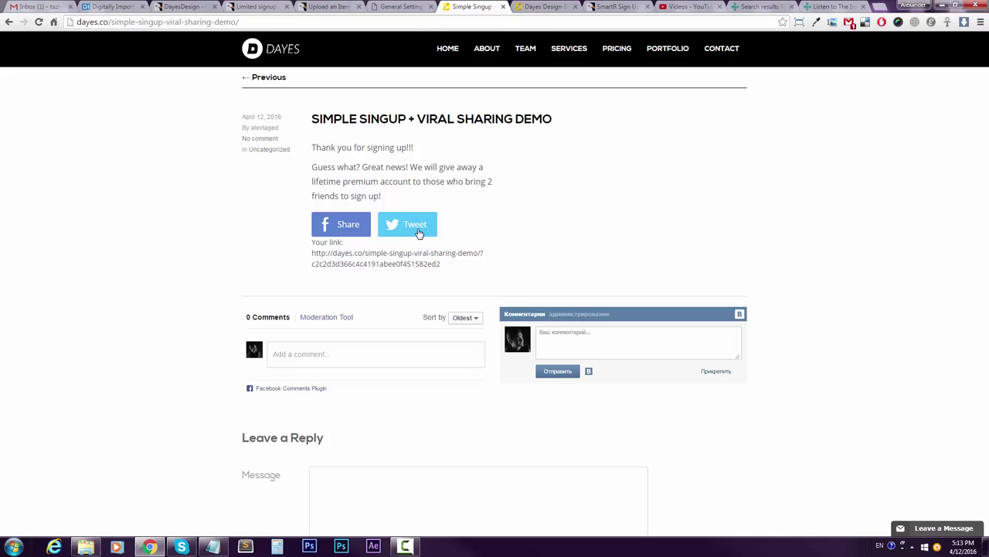
Share the demo post to Facebook, then open your Facebook profile timeline in a new tab
left_click(353, 226)
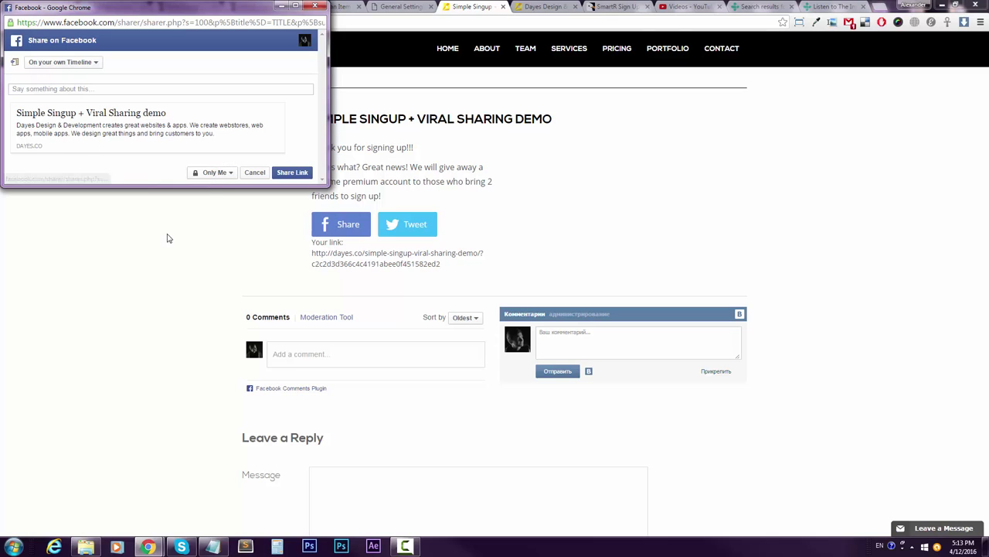
left_click(292, 172)
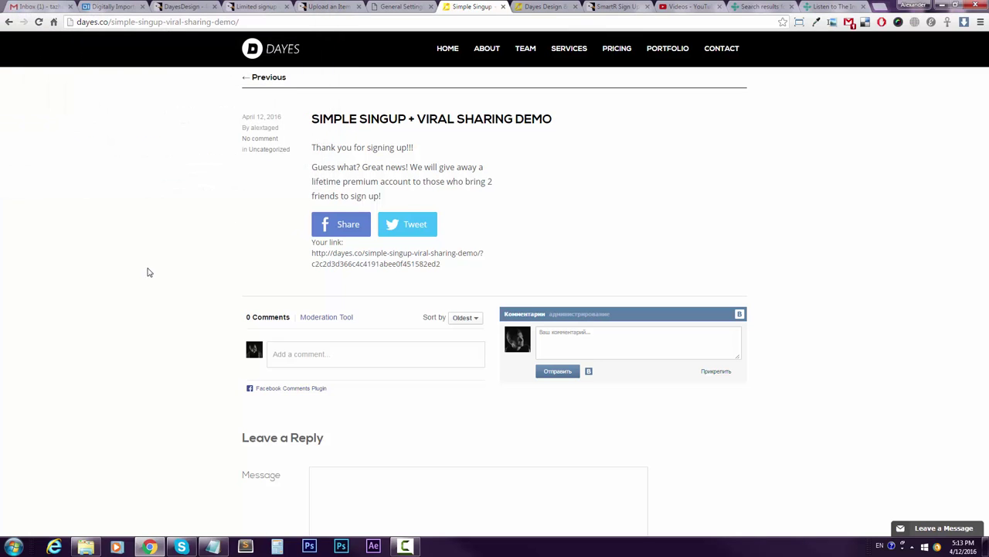
key("ctrl+t")
type("fa")
key("Return")
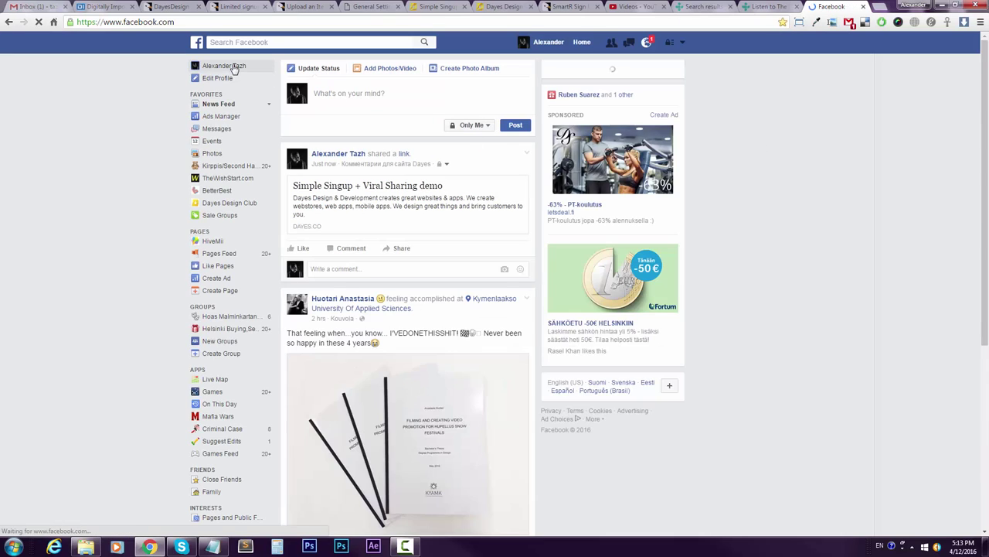
left_click(224, 66)
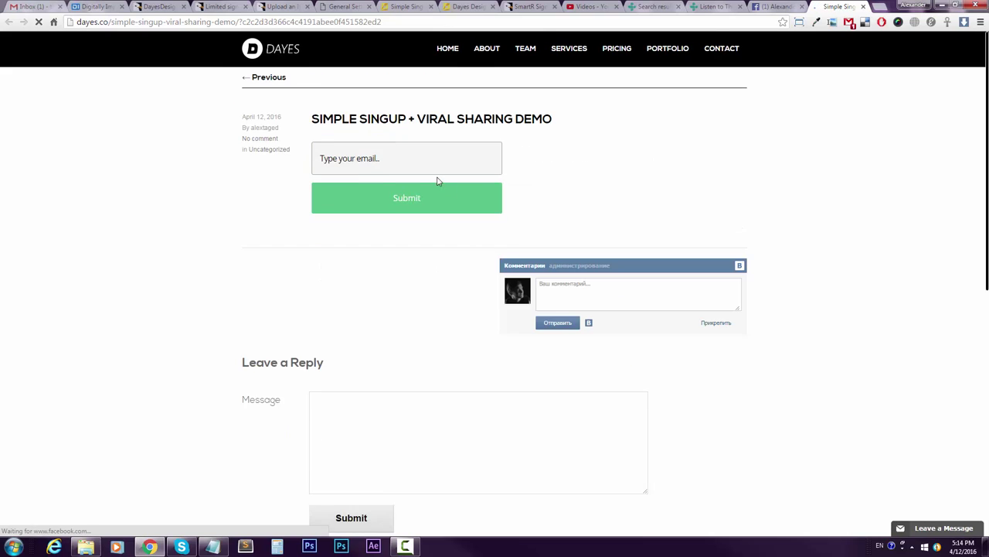
left_click(384, 154)
type("test@t")
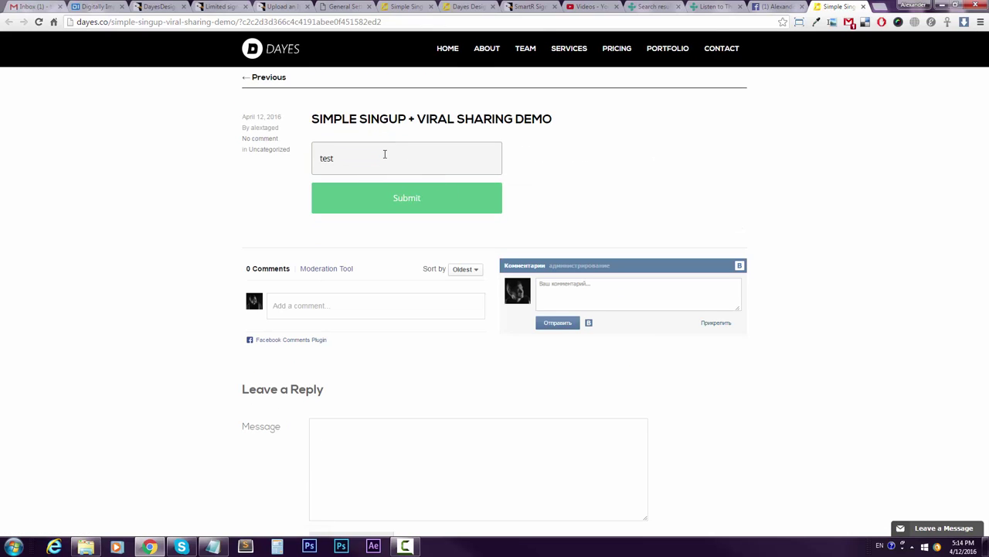
type("est.com")
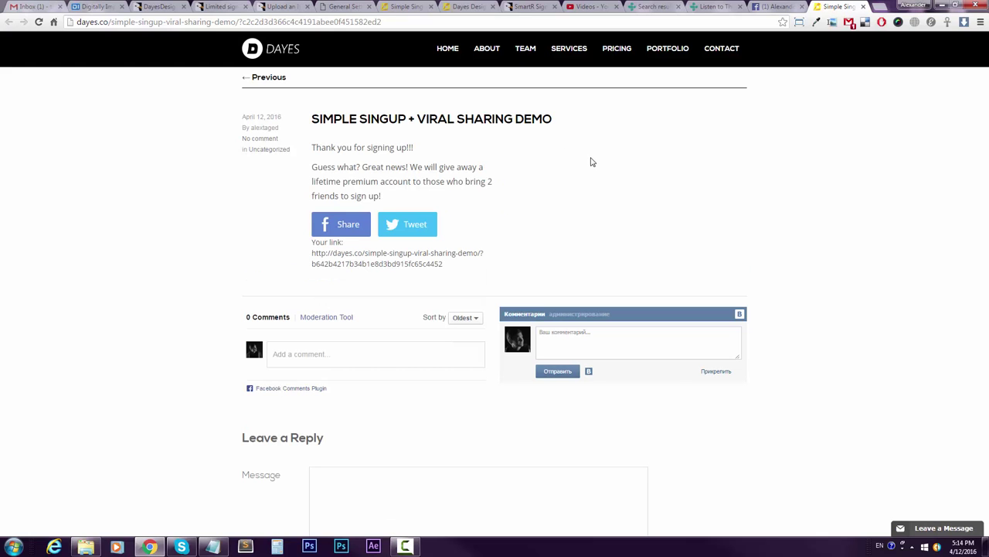
mouse_move(312, 167)
left_mouse_down()
mouse_move(494, 202)
mouse_move(504, 250)
left_mouse_up()
left_click(461, 275)
left_click_drag(313, 166, 497, 207)
left_click(487, 246)
Glance at the Facebook profile and demo page, then return to the WordPress admin
left_click(779, 7)
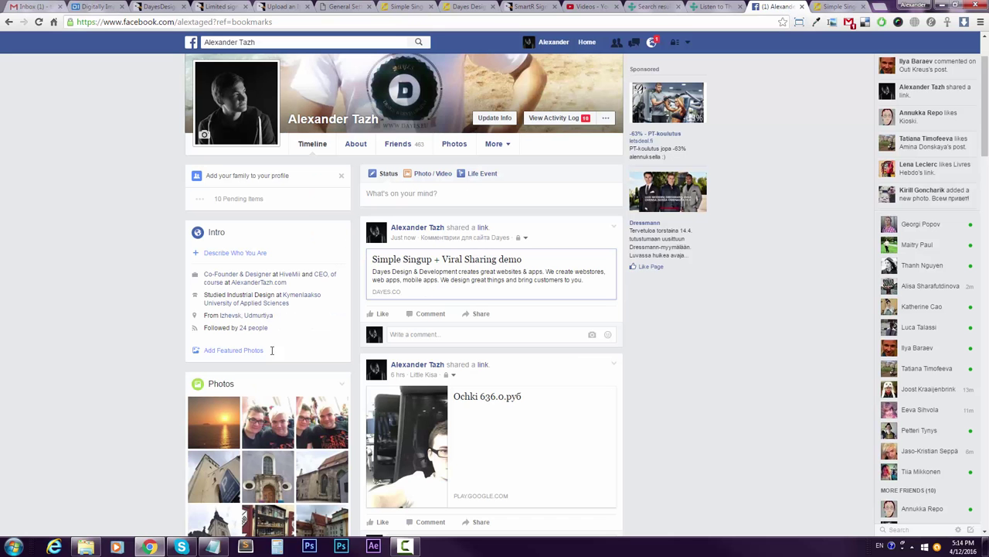
left_click(841, 7)
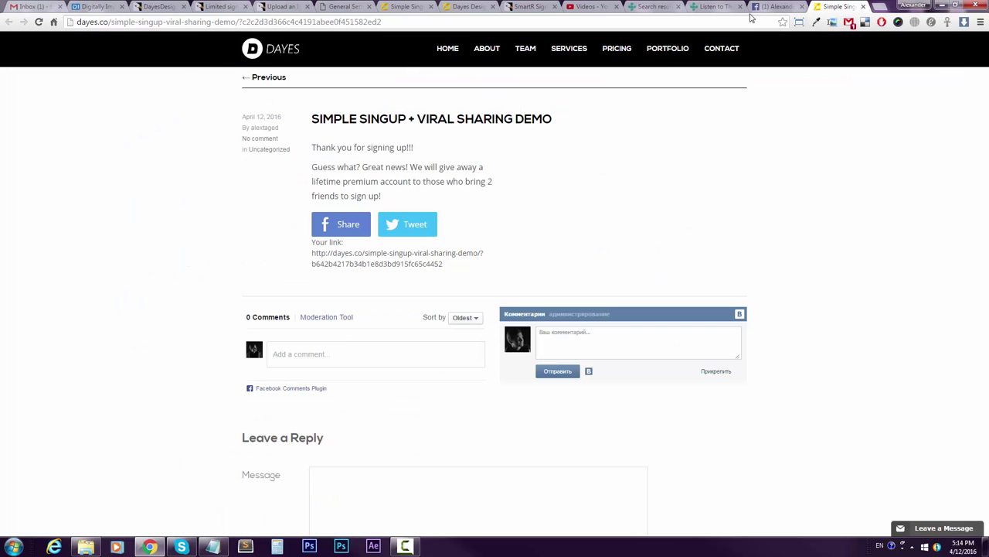
left_click(337, 8)
Check Signed up users, where the referrer shows one referral, then return to Facebook
left_click(31, 455)
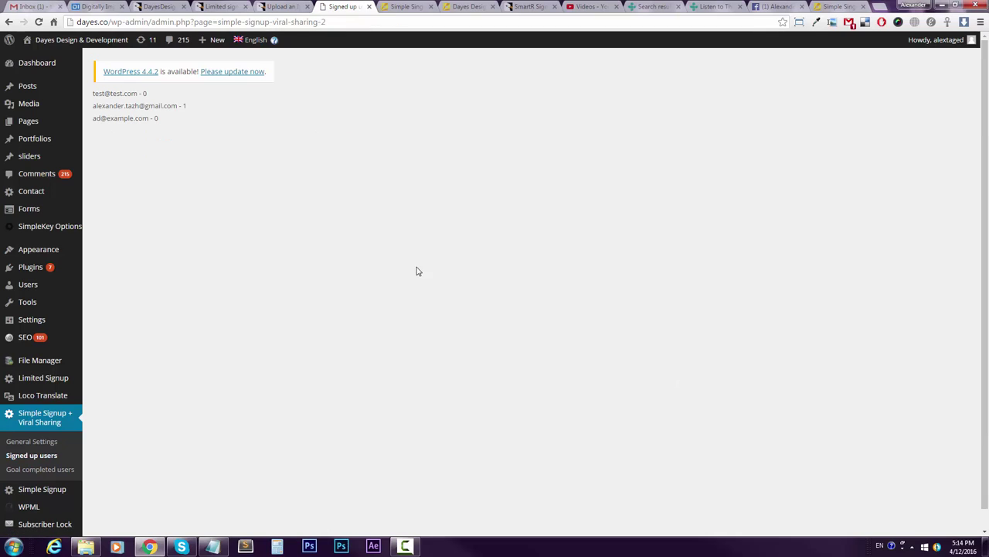
left_click_drag(96, 107, 193, 105)
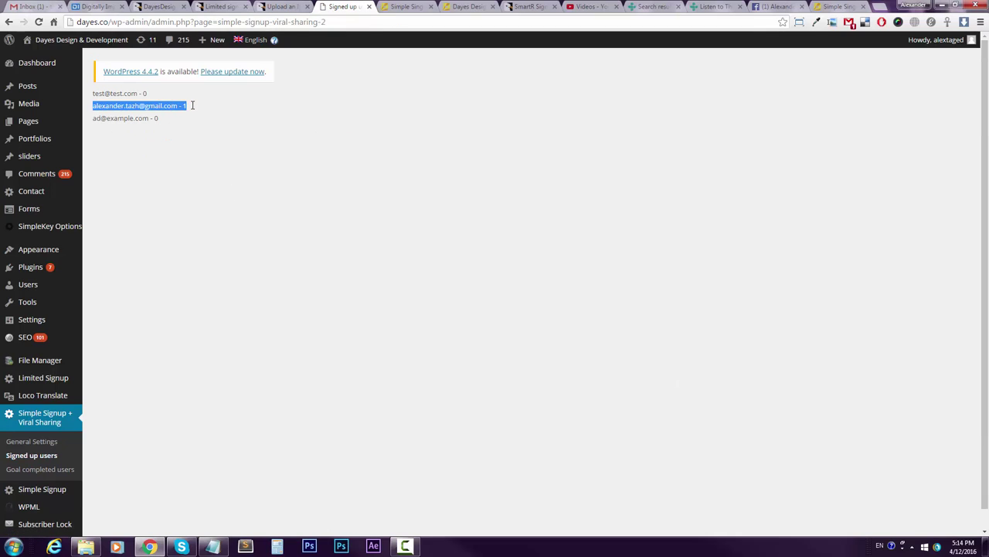
left_click(204, 106)
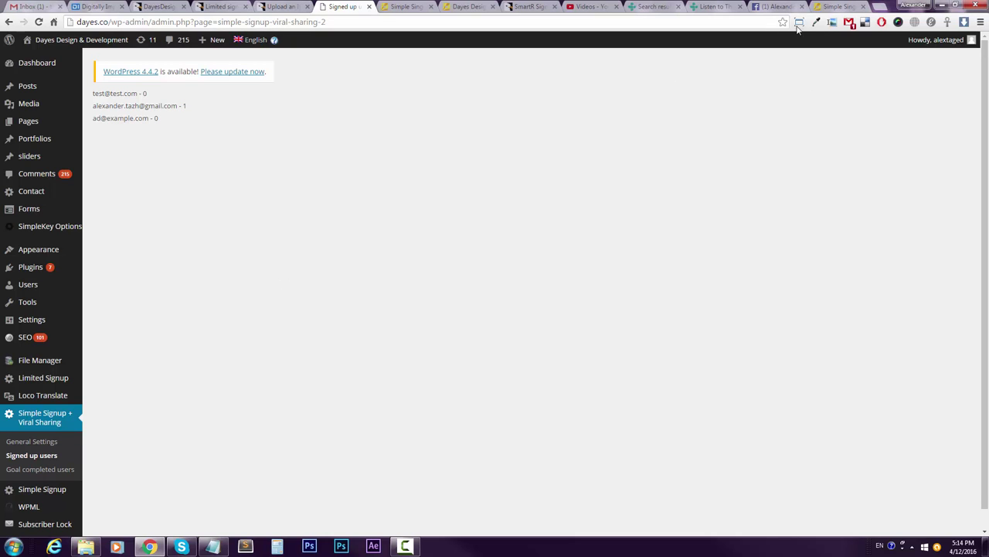
left_click(758, 6)
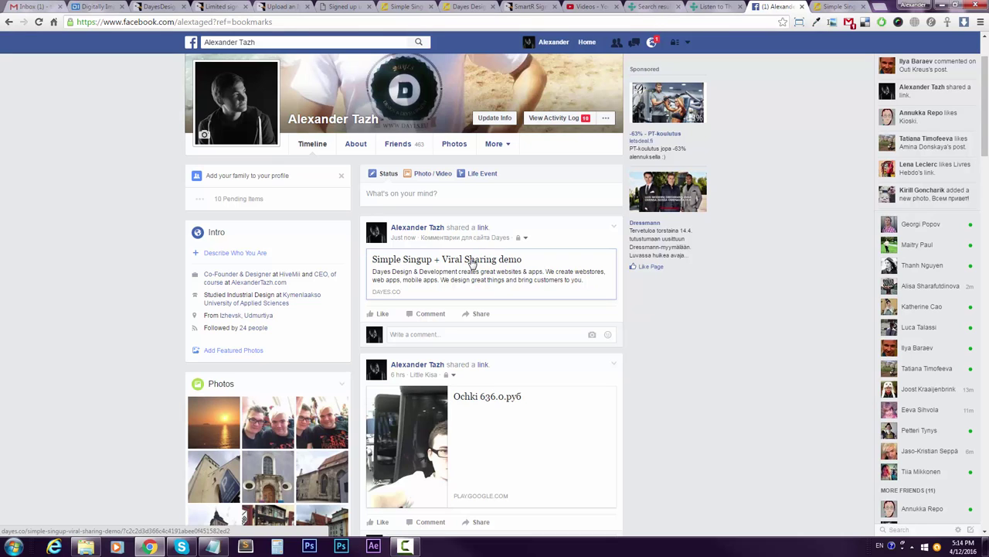
middle_click(471, 261)
left_click(782, 8)
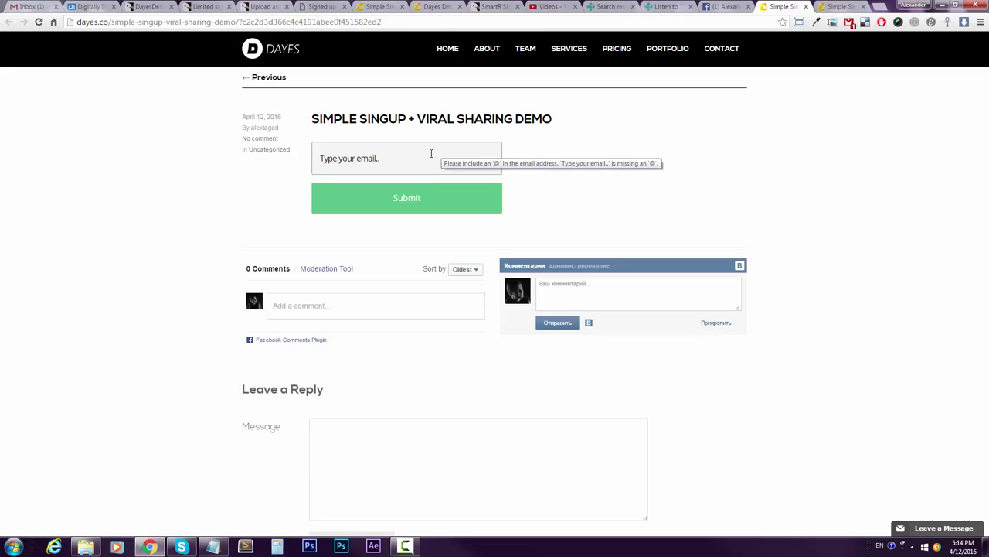
left_click(367, 153)
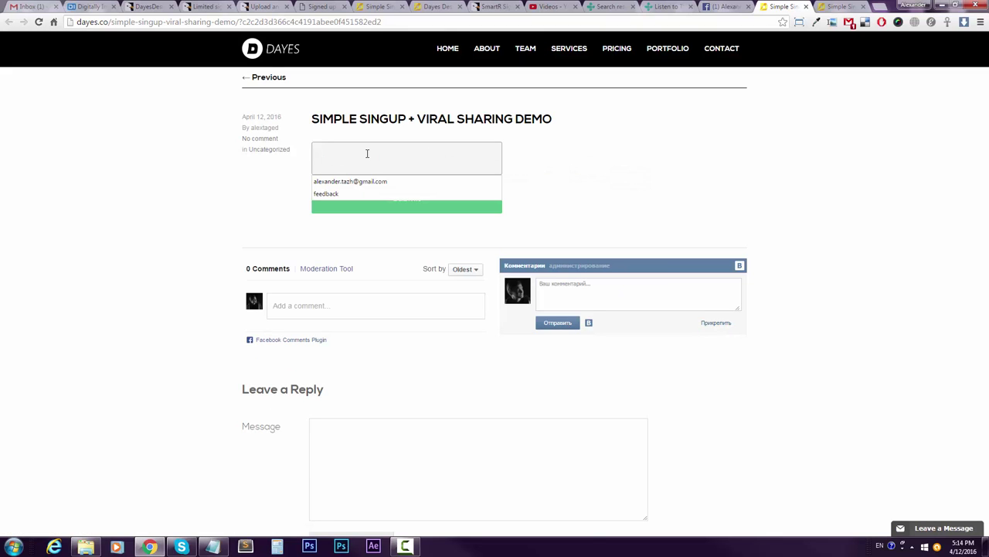
type("test2@tes")
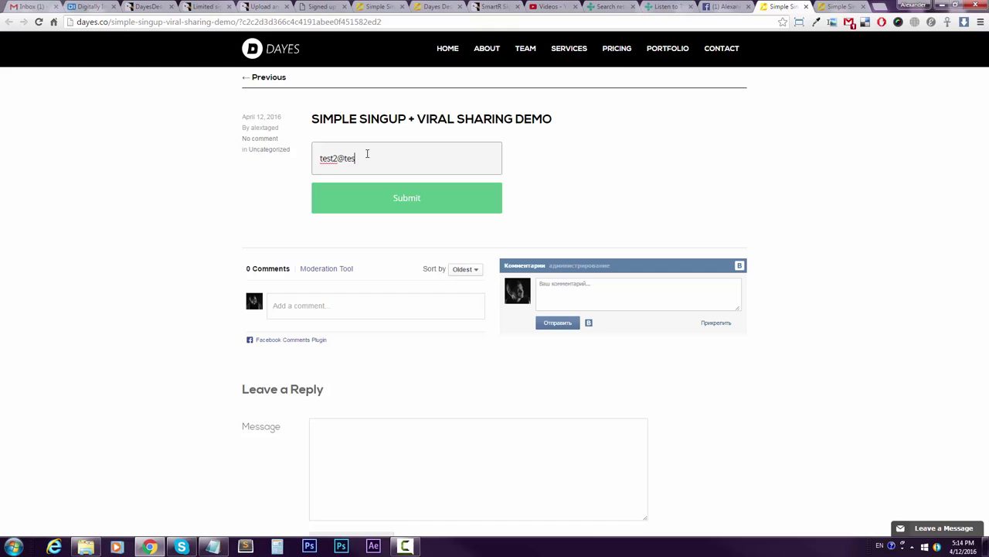
type("t.com")
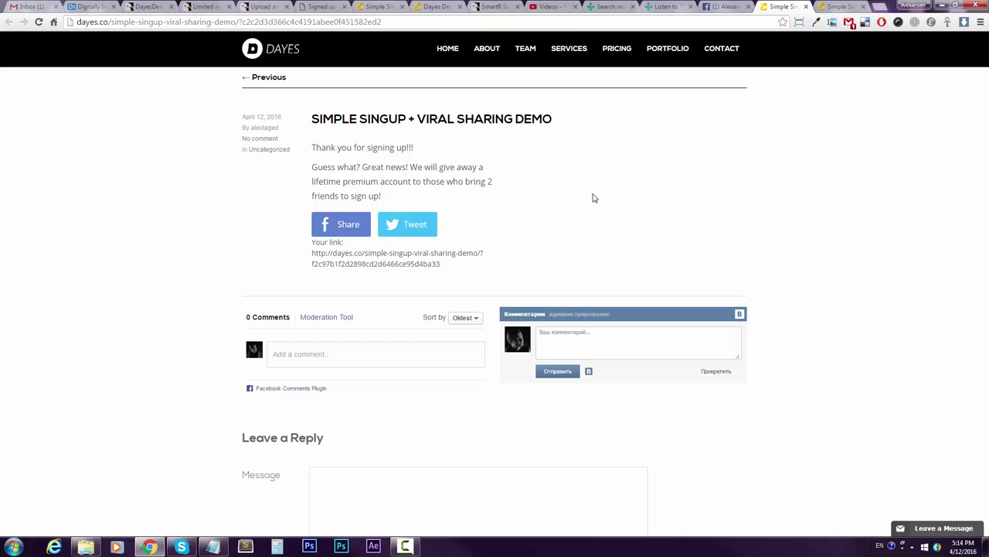
left_click(324, 9)
key("F5")
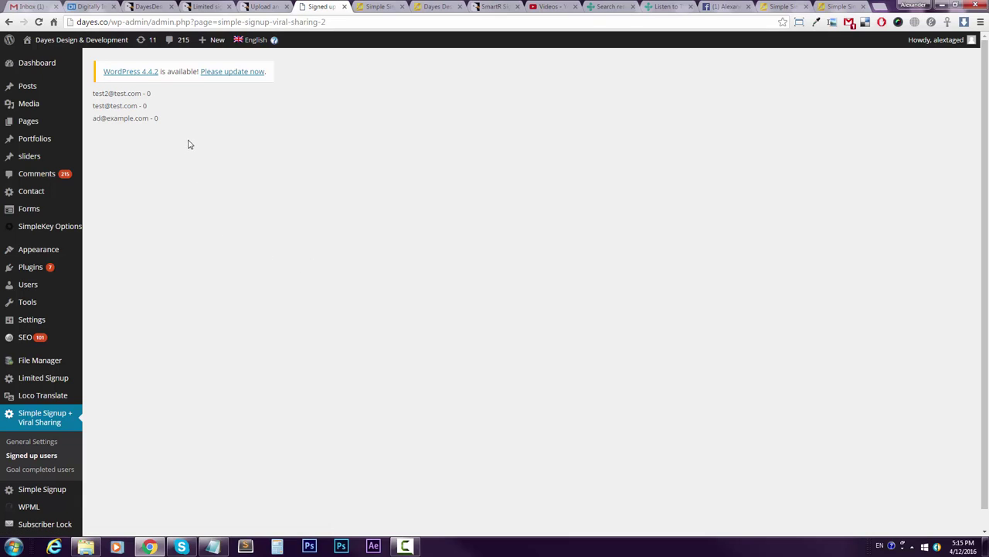
triple_click(88, 107)
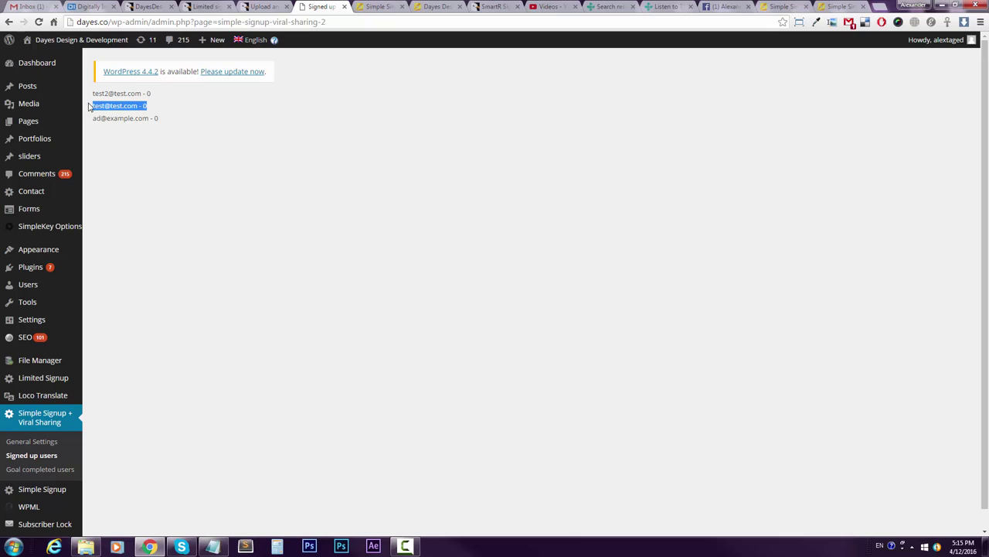
left_click(184, 119)
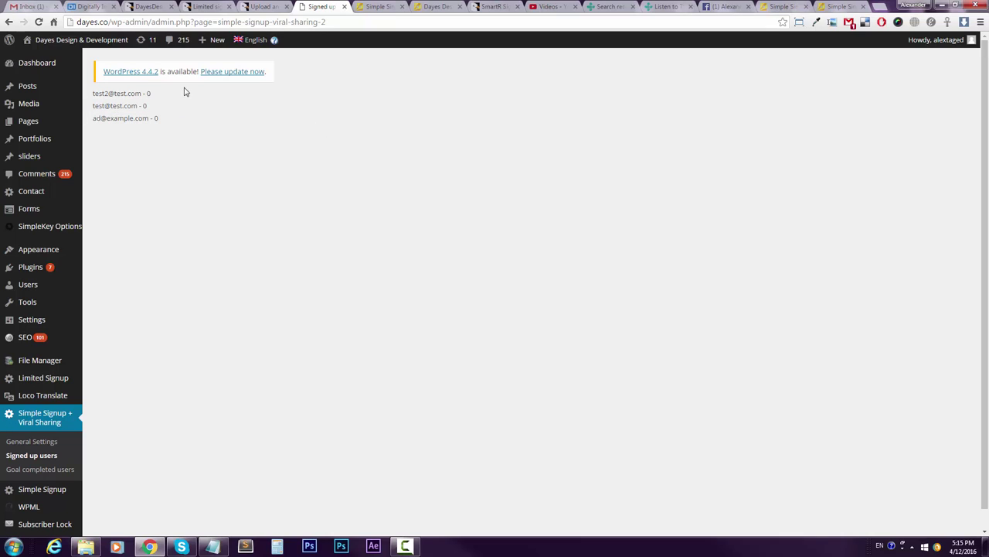
In Goal completed users, highlight the referrer credited with two referrals
left_click(44, 470)
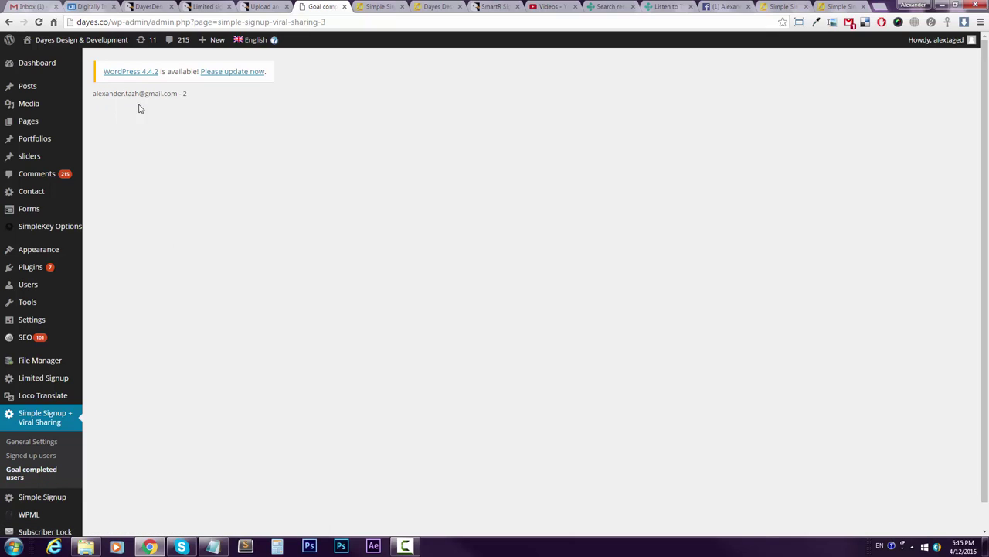
triple_click(122, 92)
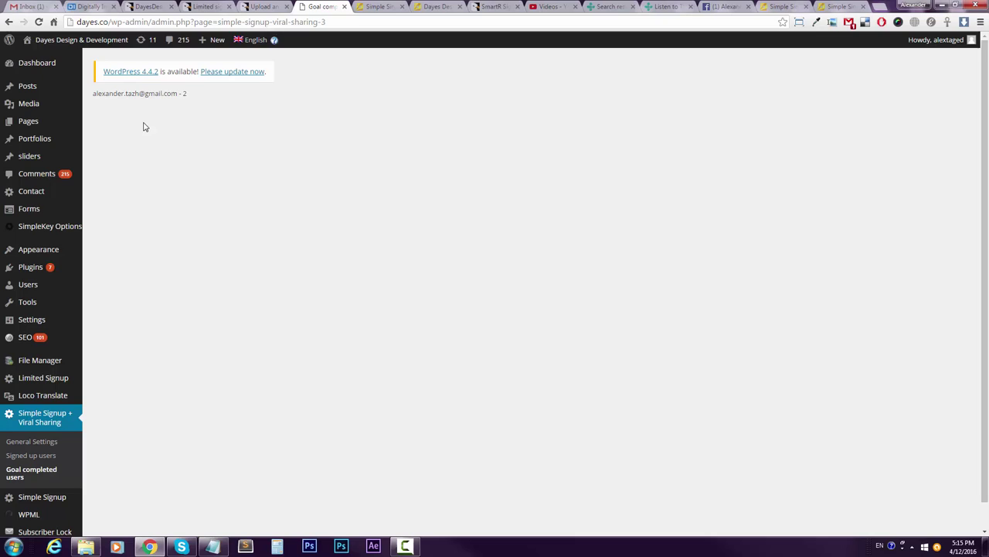
triple_click(101, 93)
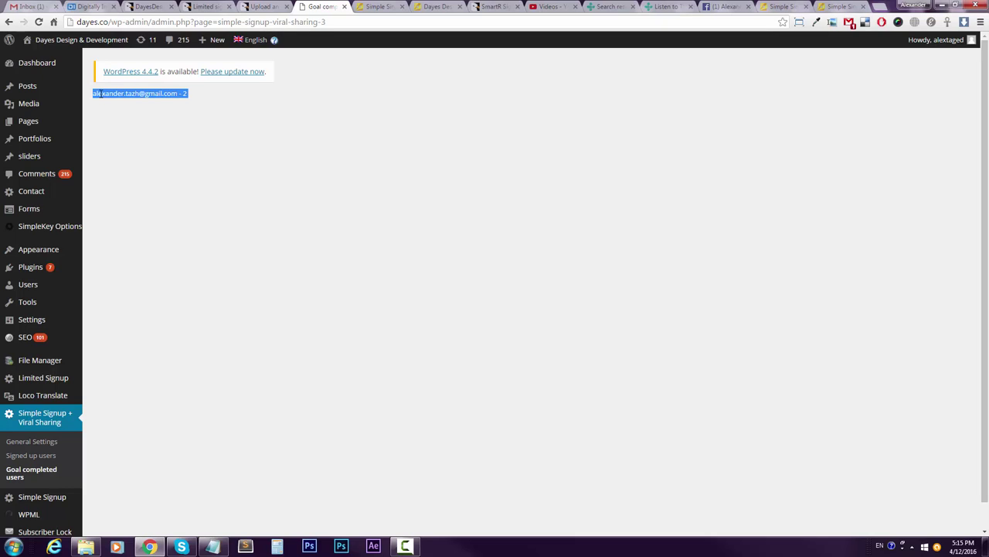
left_click(125, 119)
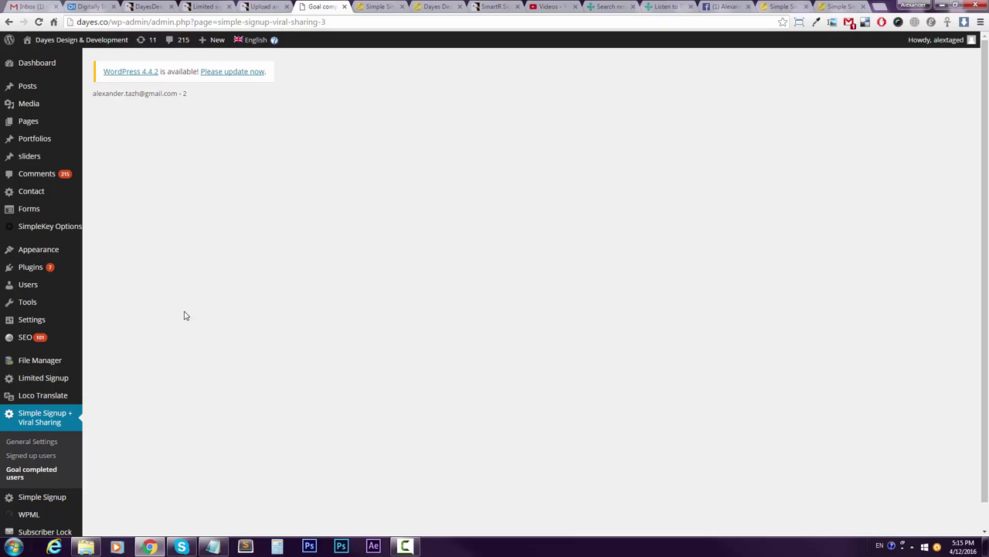
Return to Signed up users and highlight the three signed-up emails
left_click(52, 456)
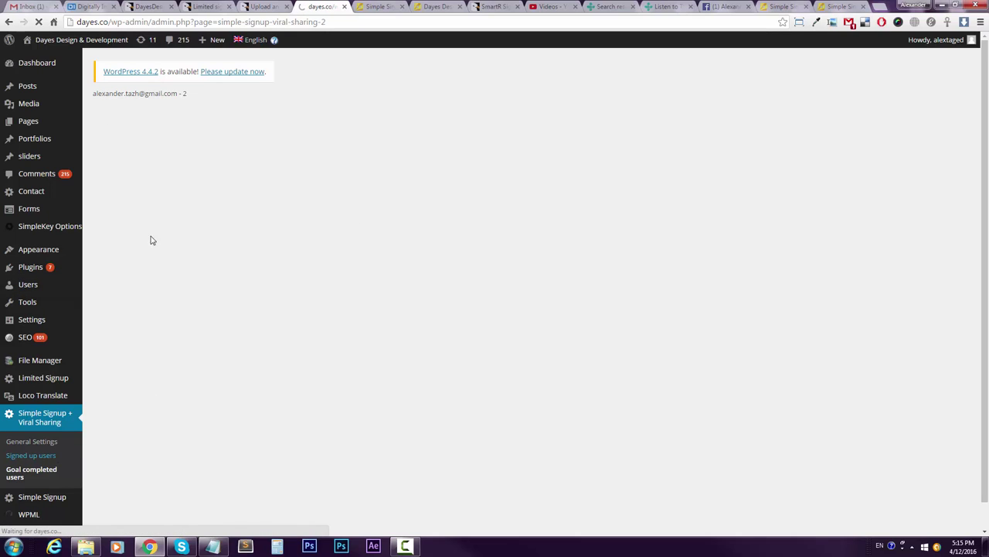
left_click_drag(106, 104, 82, 97)
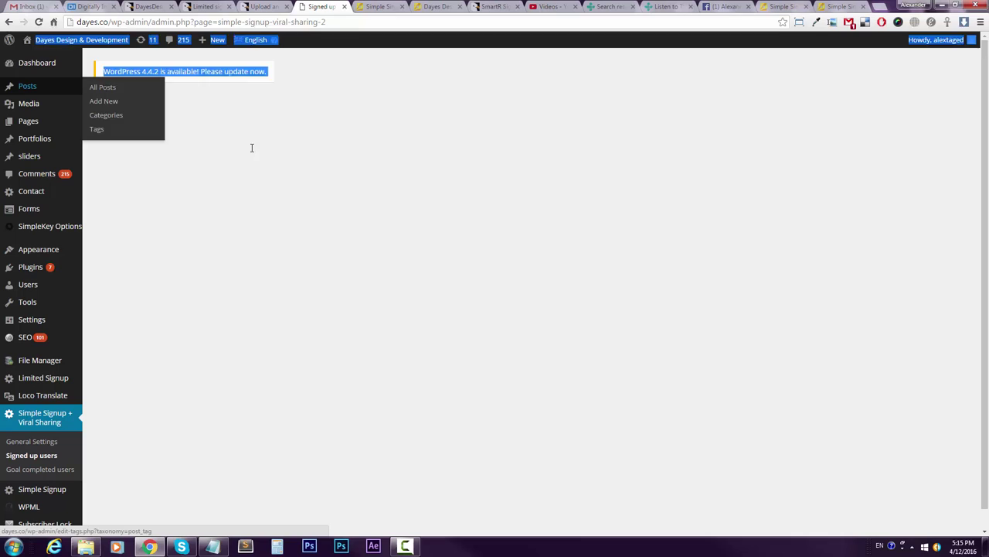
left_click(224, 141)
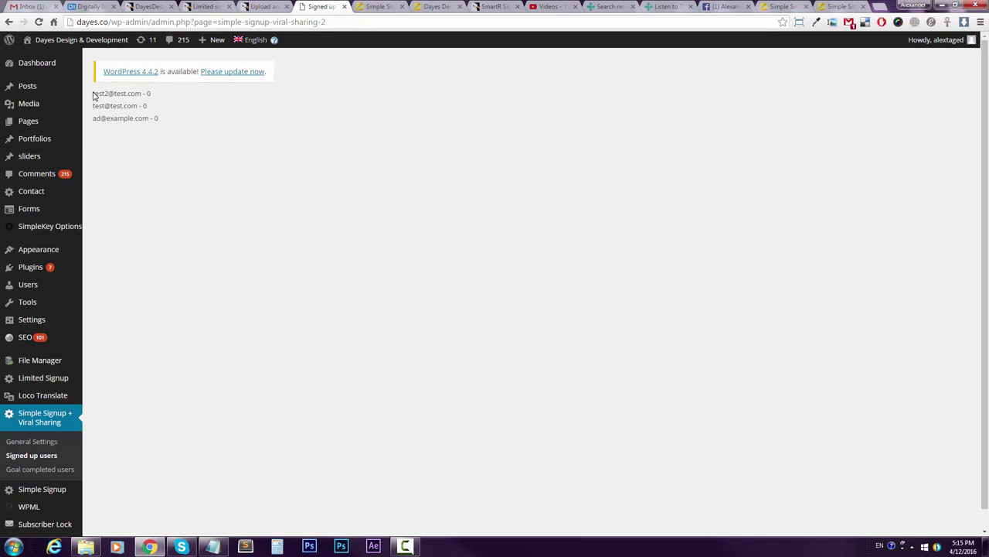
left_click_drag(92, 96, 212, 117)
left_click(99, 221)
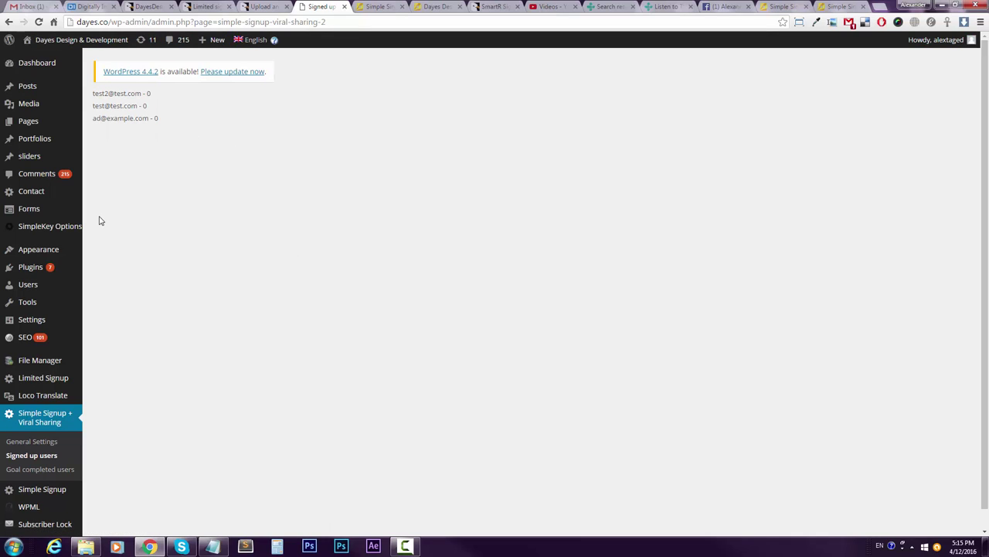